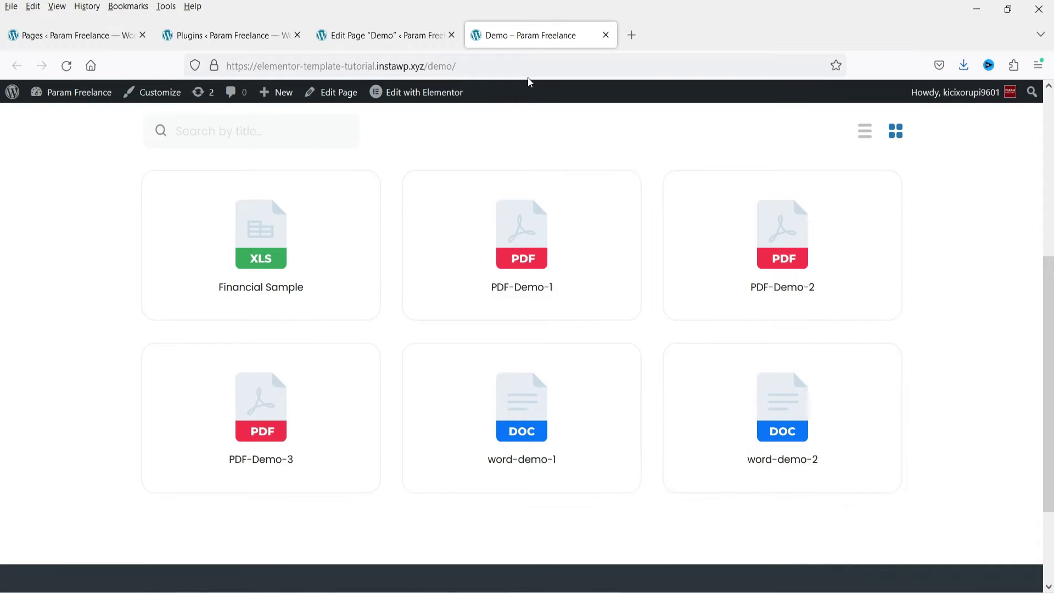
Step: Return to the Demo page's block editor tab
{"action": "left_click", "coordinate": [384, 35]}
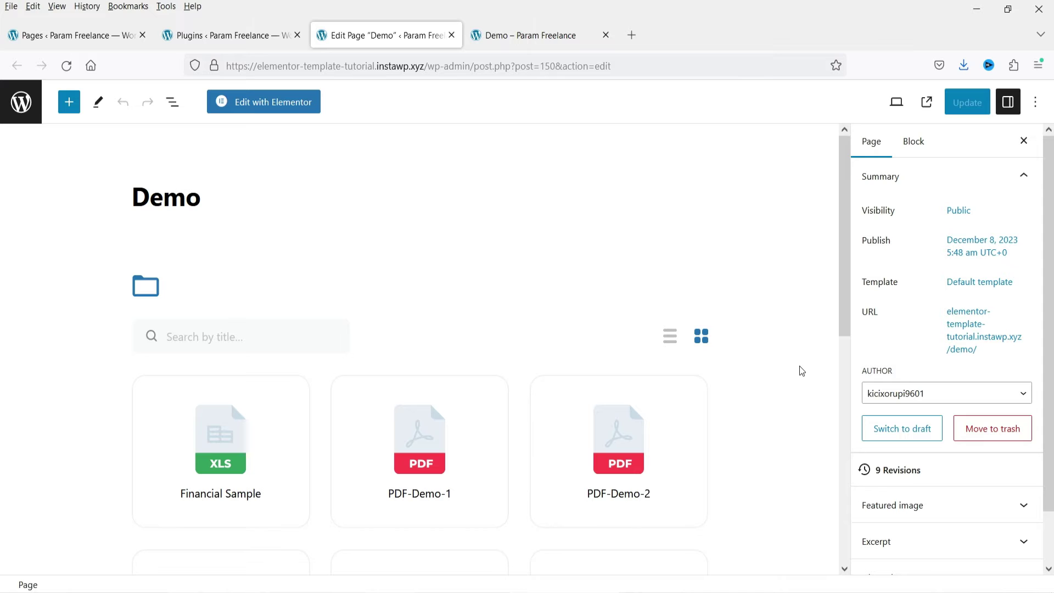
Step: Search the block inserter for 'catfolder', then view the installed plugins list
{"action": "scroll", "coordinate": [798, 370], "scroll_direction": "down", "scroll_amount": 8}
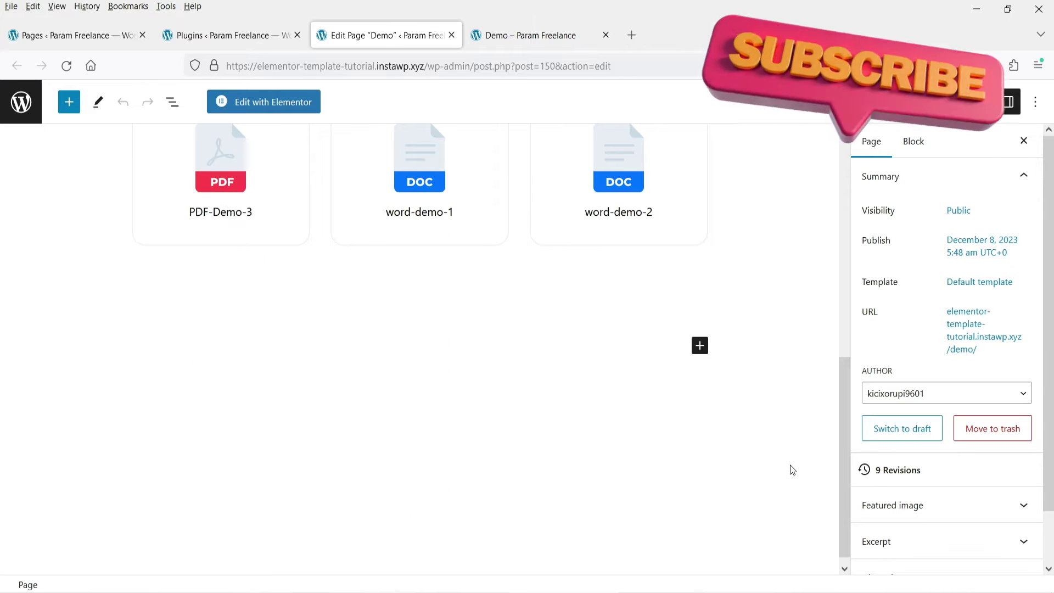
{"action": "left_click", "coordinate": [699, 350]}
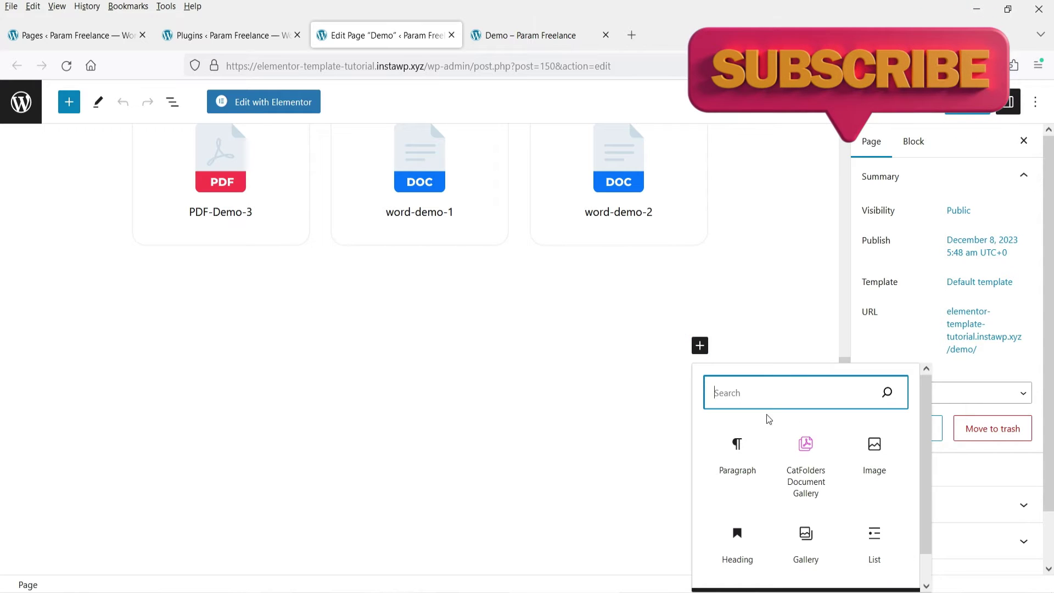
{"action": "type", "text": "ca"}
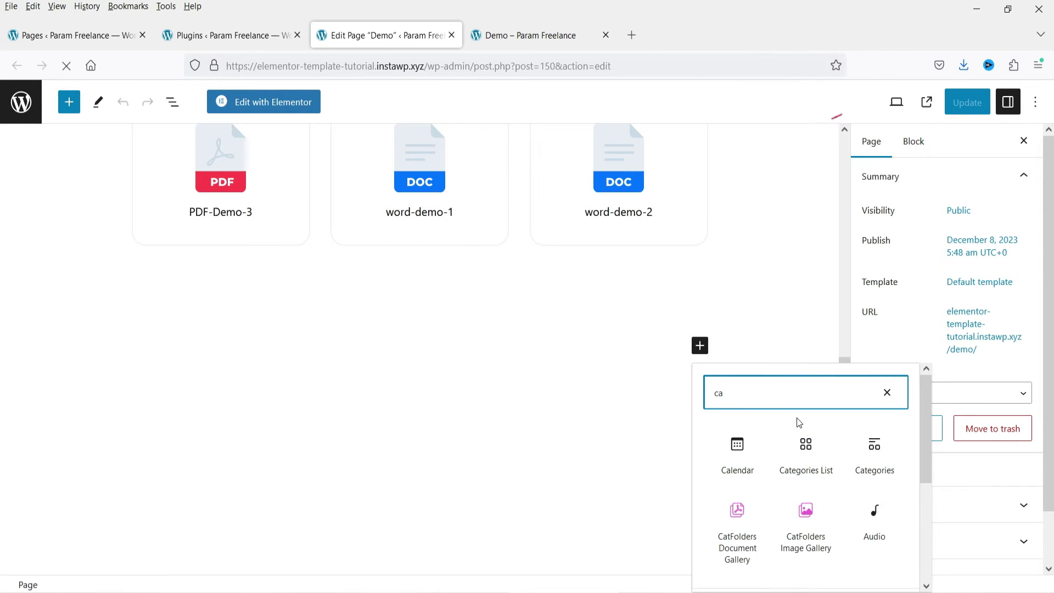
{"action": "type", "text": "tfolder"}
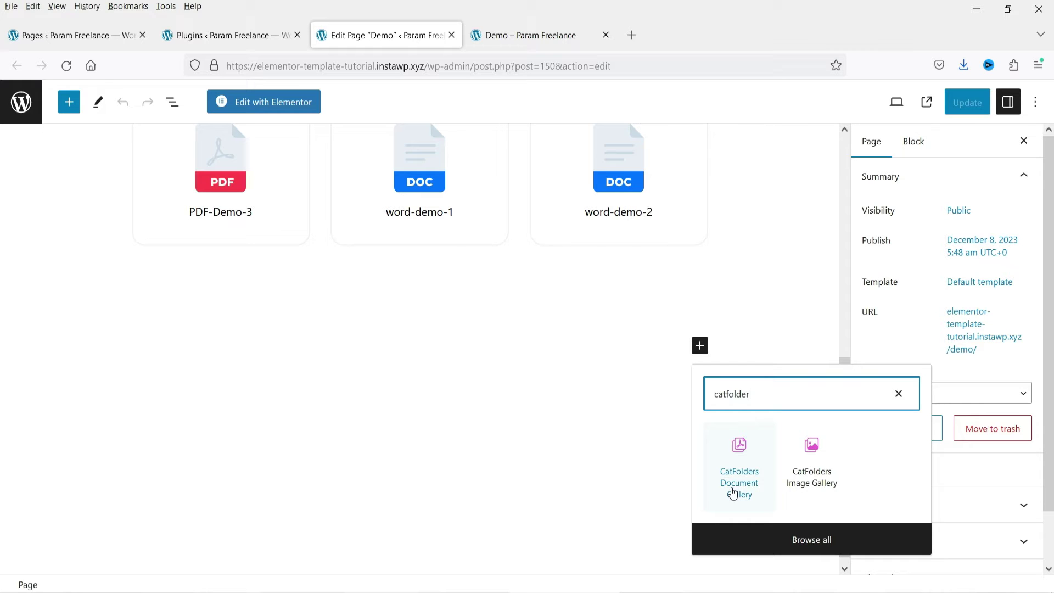
{"action": "left_click", "coordinate": [212, 37]}
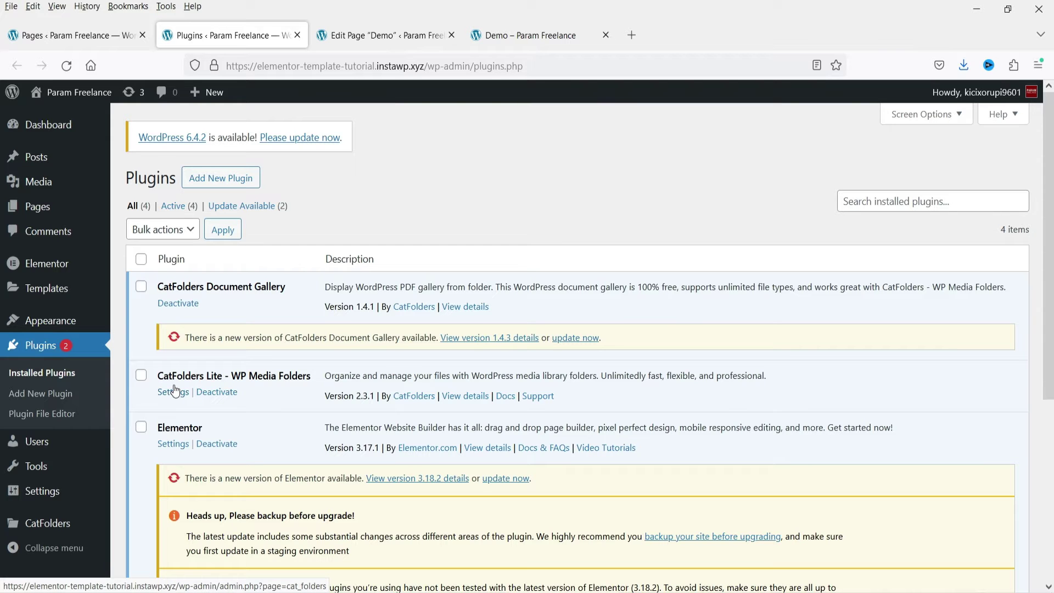
Step: Search the plugin directory for 'catfolders', then go to CatFolders' All Document Galleries
{"action": "left_click", "coordinate": [219, 178]}
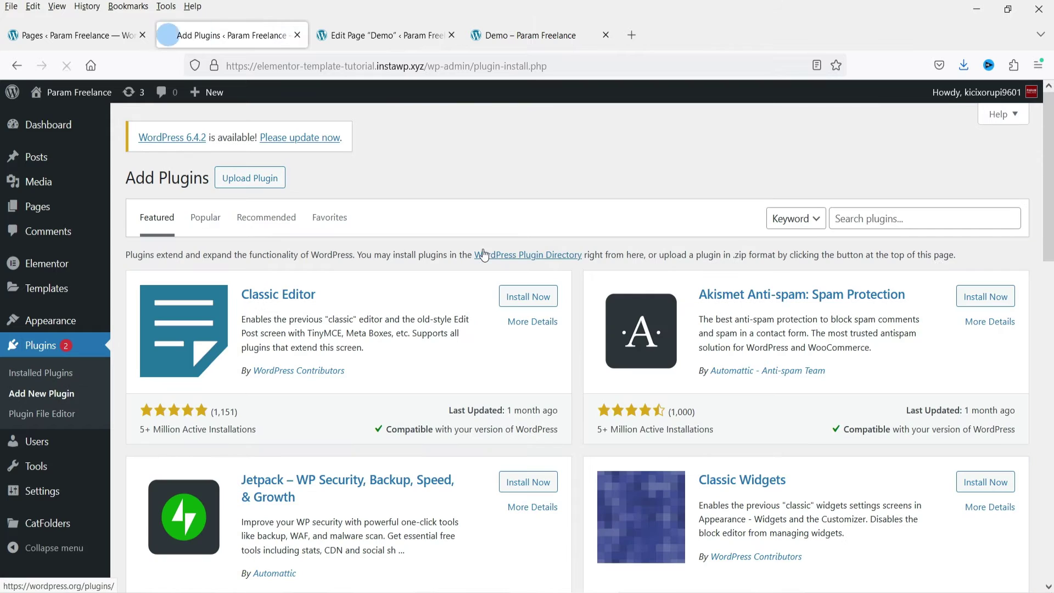
{"action": "left_click", "coordinate": [893, 218]}
{"action": "type", "text": "catfolders"}
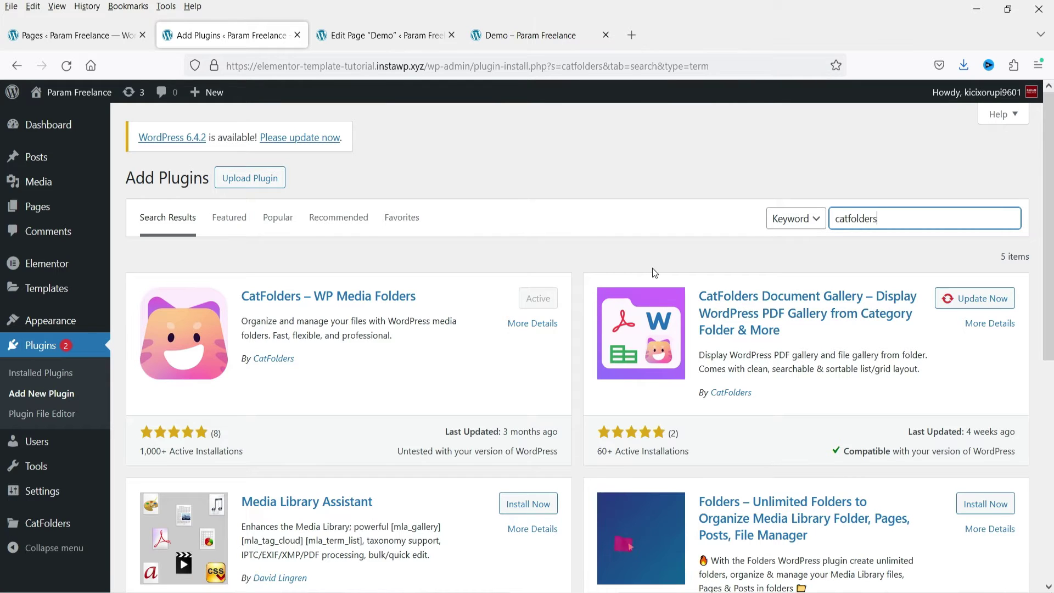
{"action": "mouse_move", "coordinate": [43, 525]}
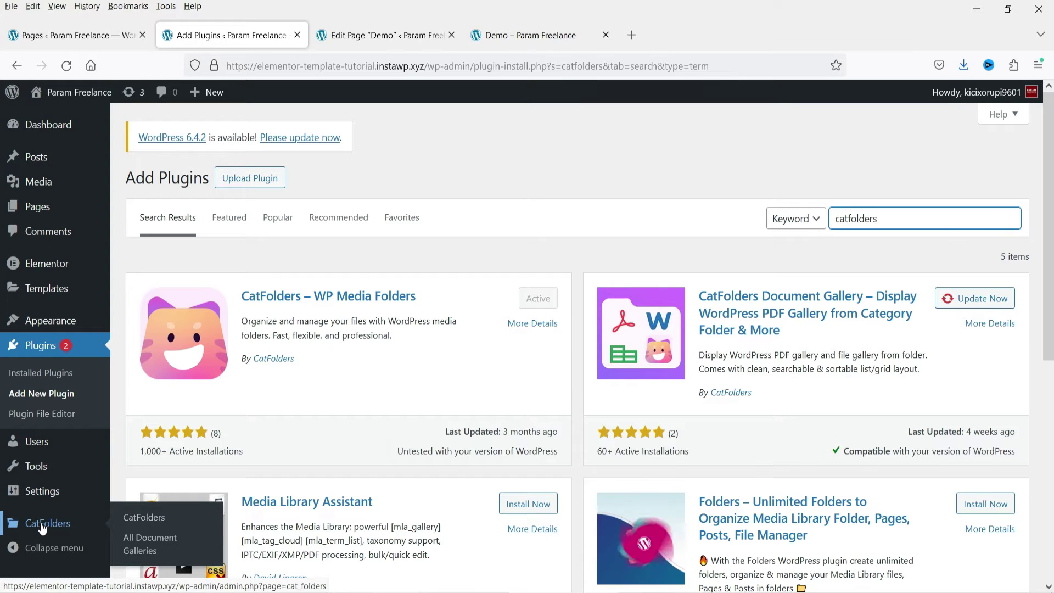
{"action": "left_click", "coordinate": [156, 548]}
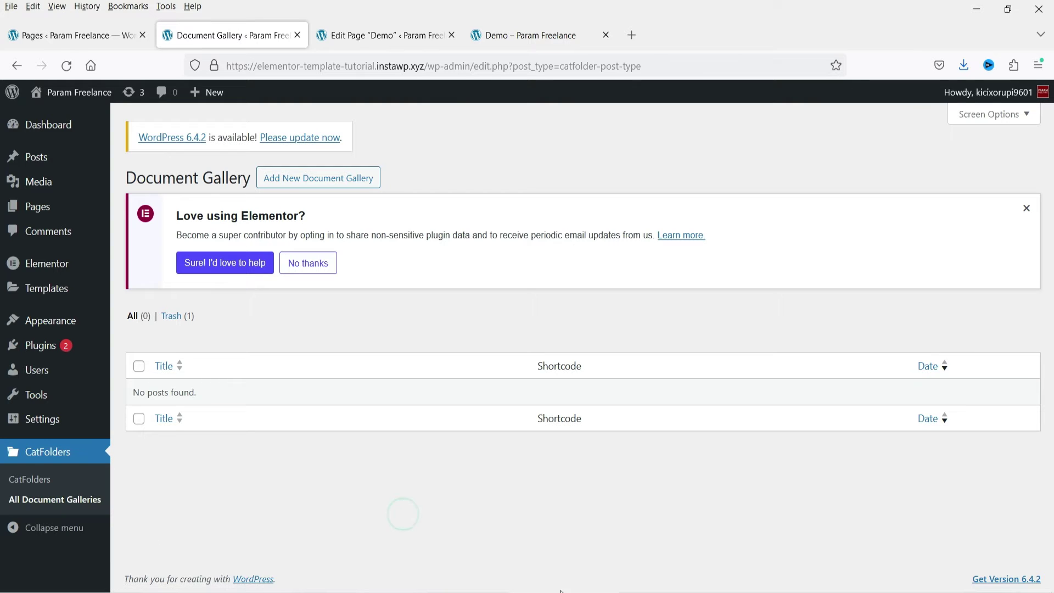
Step: Show the 'documents 1' folder's files in a new Media Library tab, then return to the gallery list
{"action": "right_click", "coordinate": [50, 191]}
{"action": "left_click", "coordinate": [109, 203]}
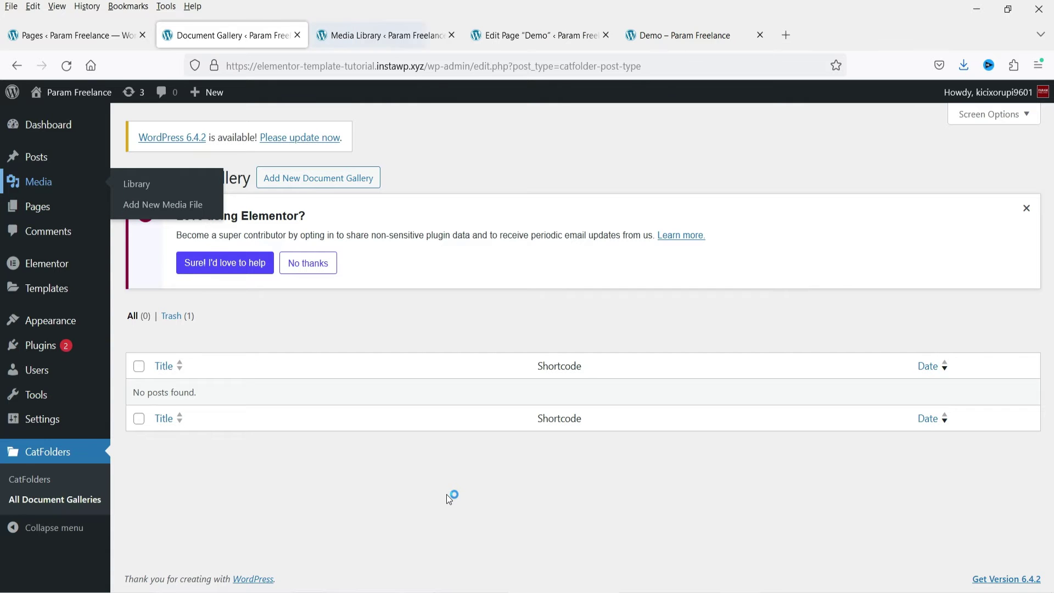
{"action": "left_click", "coordinate": [381, 37]}
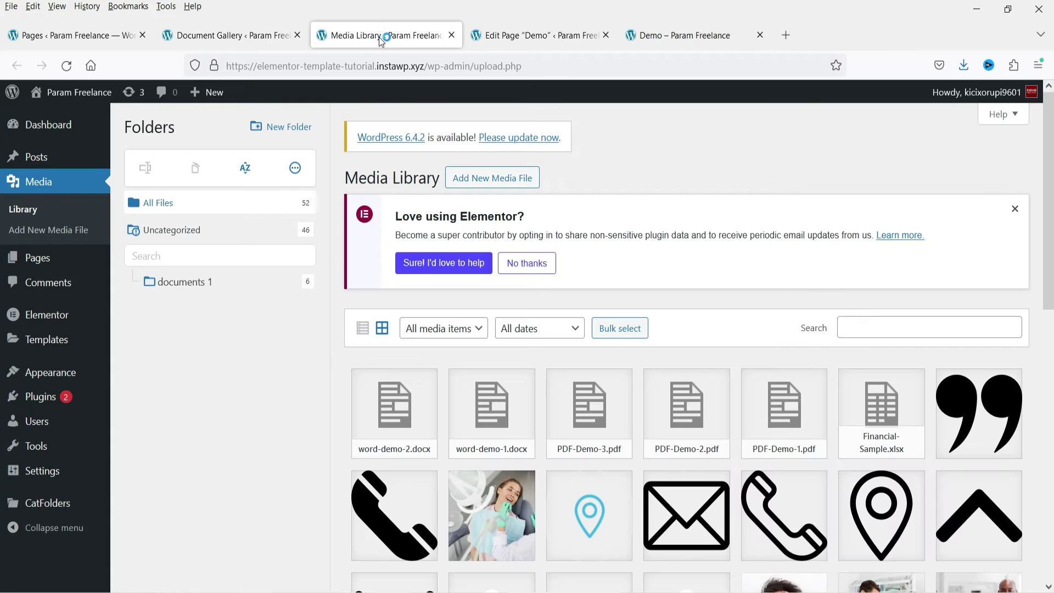
{"action": "left_click", "coordinate": [191, 283]}
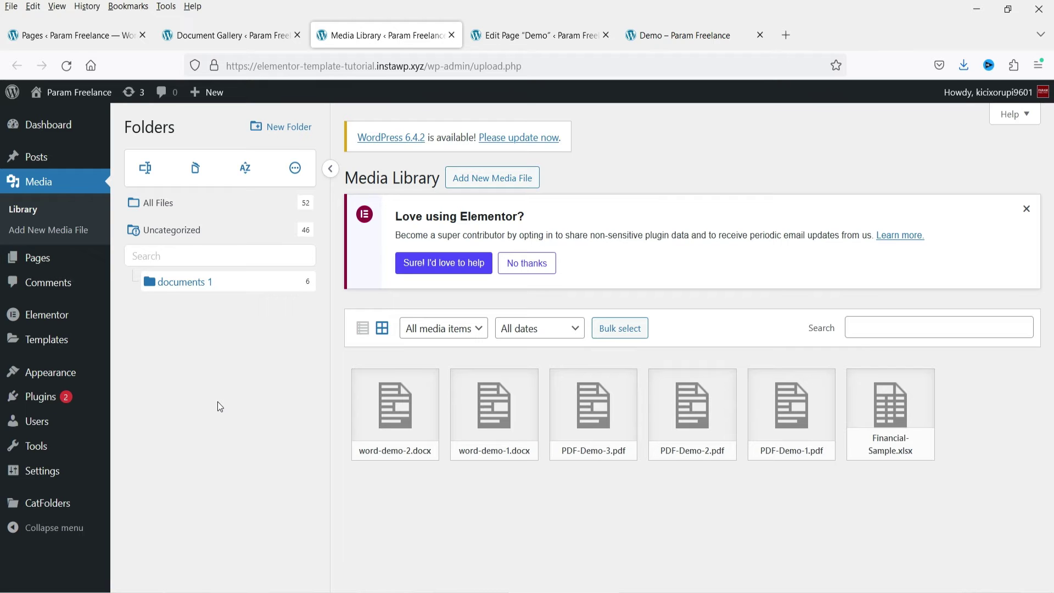
{"action": "left_click", "coordinate": [228, 34]}
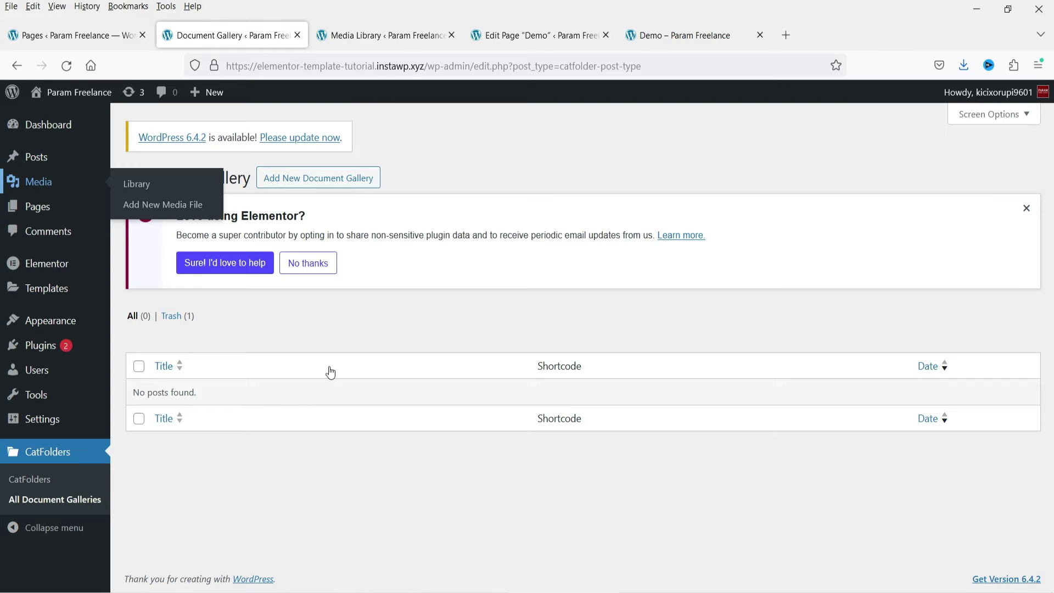
{"action": "left_click", "coordinate": [362, 327]}
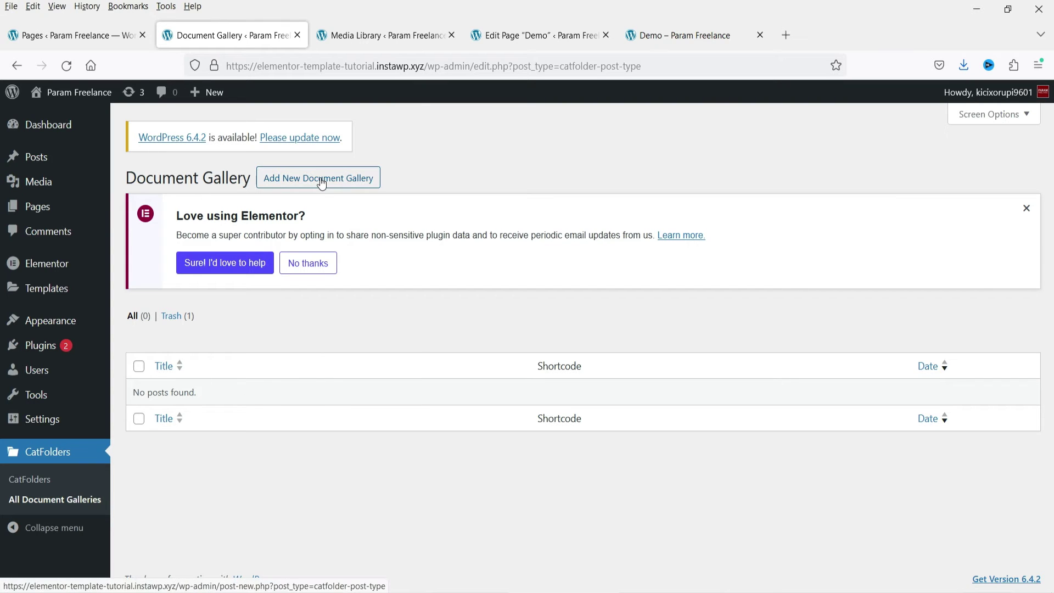
Step: Start a new document gallery titled 'Document Gallery 1'
{"action": "left_click", "coordinate": [299, 183]}
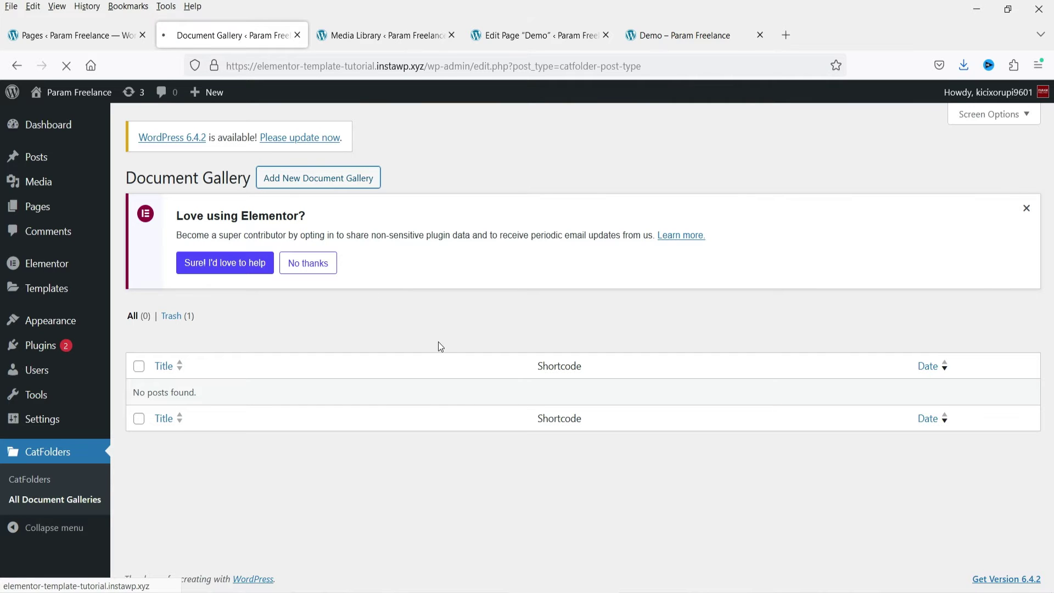
{"action": "type", "text": "Dou"}
{"action": "key", "text": "BackSpace"}
{"action": "type", "text": "cu"}
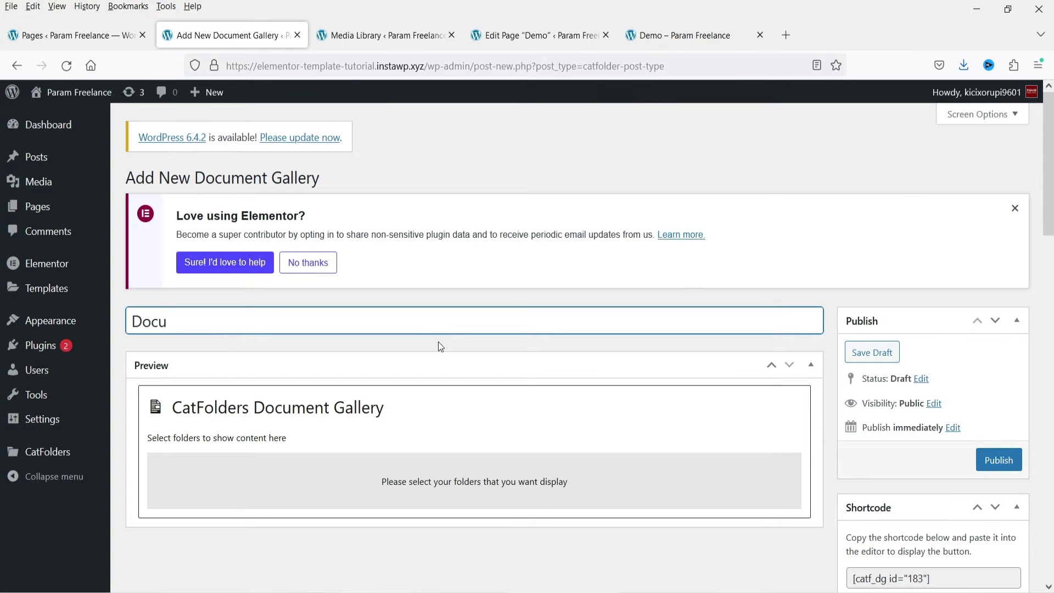
{"action": "type", "text": "ment Gallery 1"}
Step: Choose the 'documents 1' folder as the gallery's source under Settings
{"action": "scroll", "coordinate": [614, 304], "scroll_direction": "down", "scroll_amount": 2}
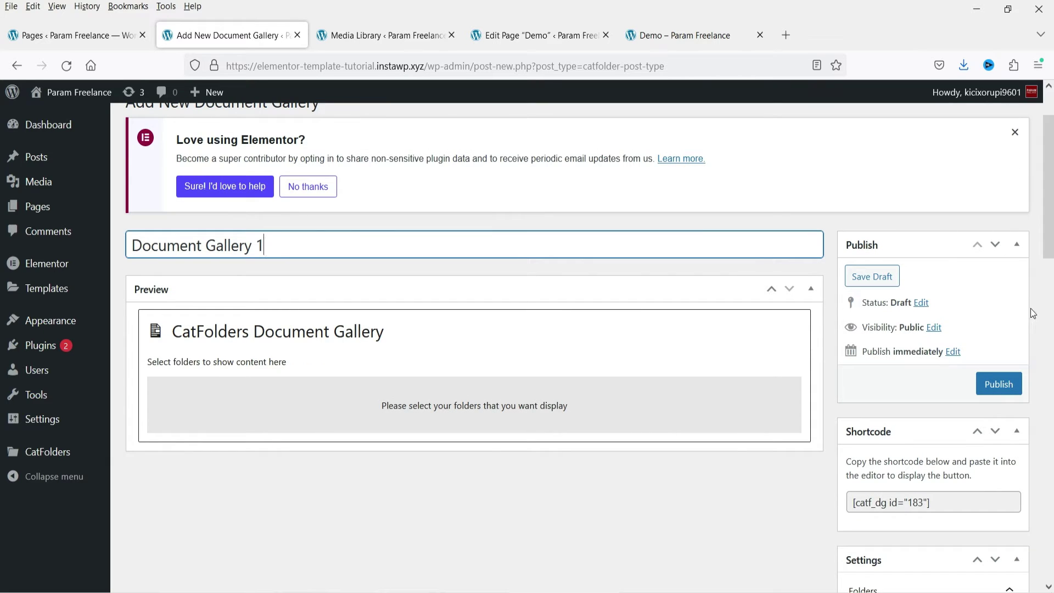
{"action": "scroll", "coordinate": [1010, 278], "scroll_direction": "down", "scroll_amount": 3}
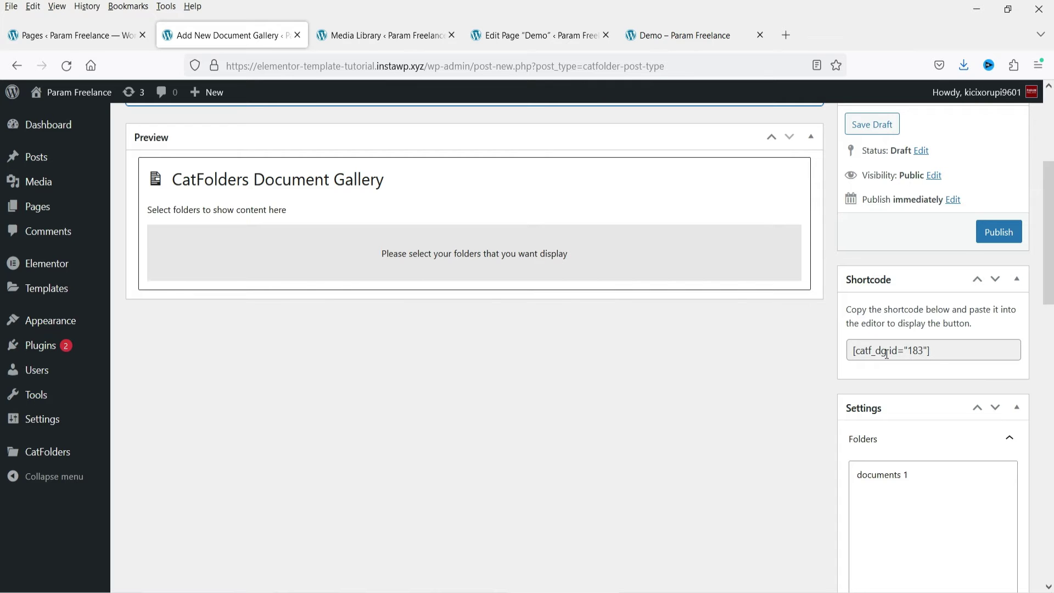
{"action": "scroll", "coordinate": [982, 327], "scroll_direction": "down", "scroll_amount": 2}
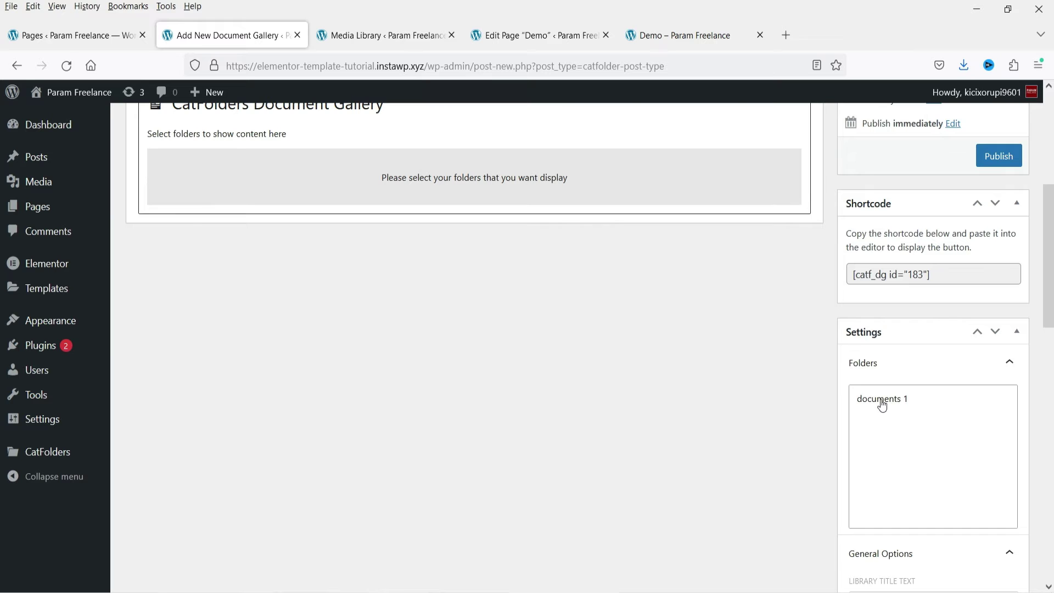
{"action": "left_click", "coordinate": [913, 399]}
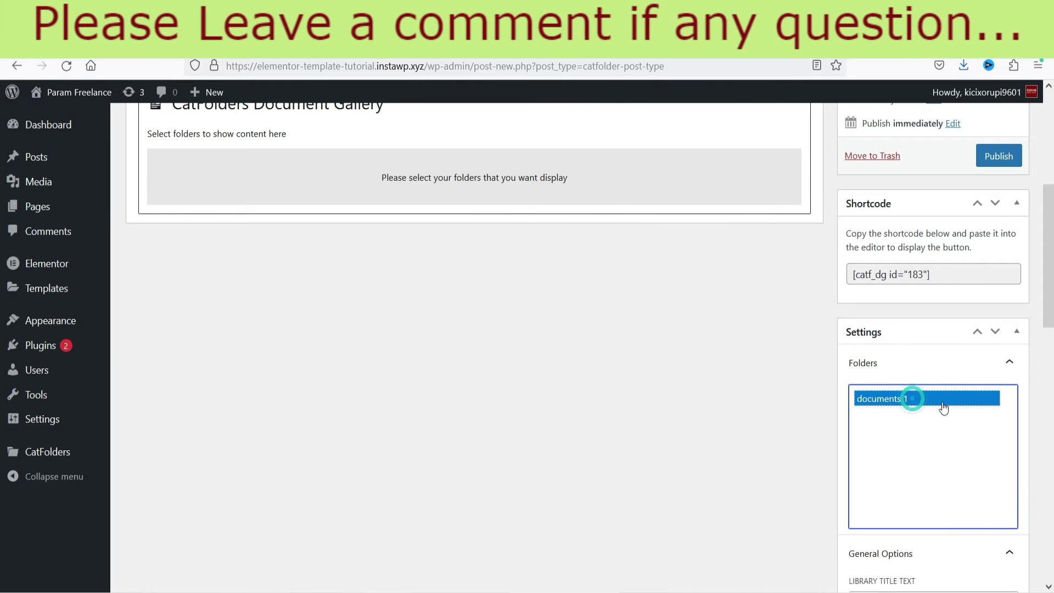
Step: Replace the library title text 'CatFolders' with 'Documents'
{"action": "scroll", "coordinate": [537, 379], "scroll_direction": "down", "scroll_amount": 4}
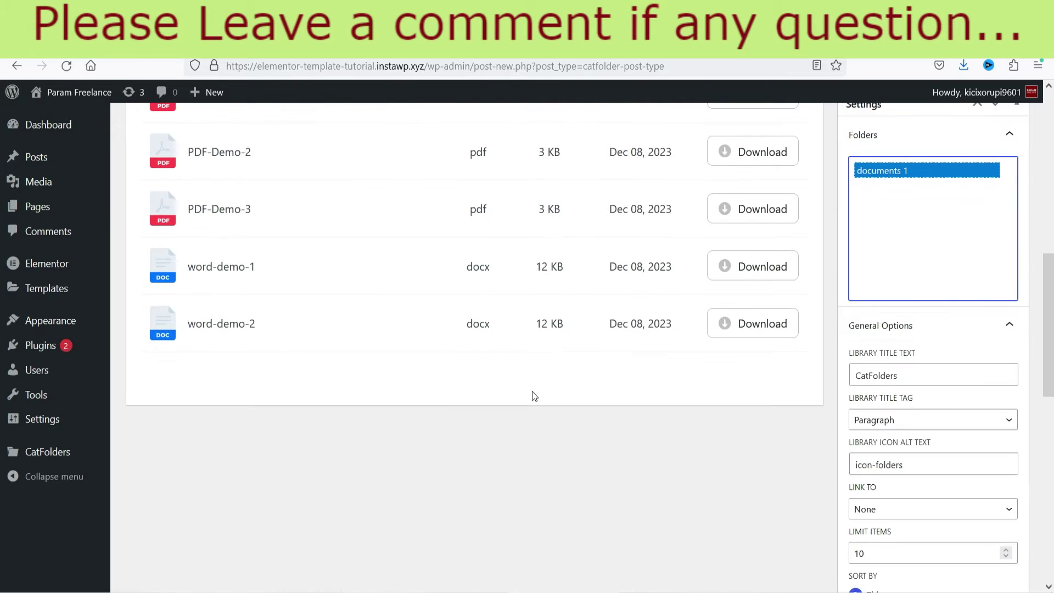
{"action": "scroll", "coordinate": [537, 378], "scroll_direction": "up", "scroll_amount": 4}
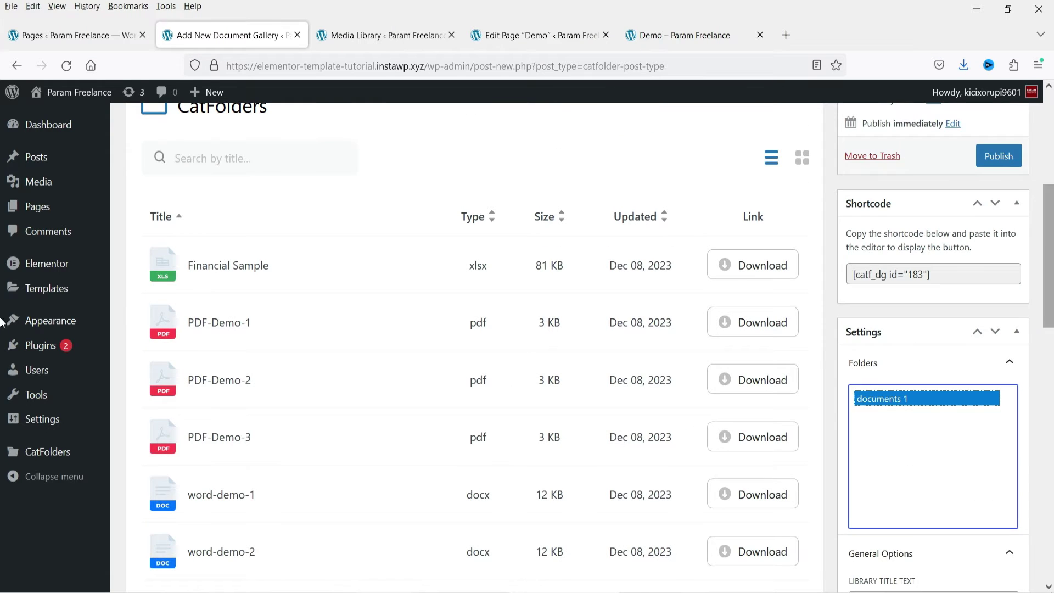
{"action": "scroll", "coordinate": [863, 282], "scroll_direction": "down", "scroll_amount": 4}
{"action": "scroll", "coordinate": [889, 347], "scroll_direction": "down", "scroll_amount": 1}
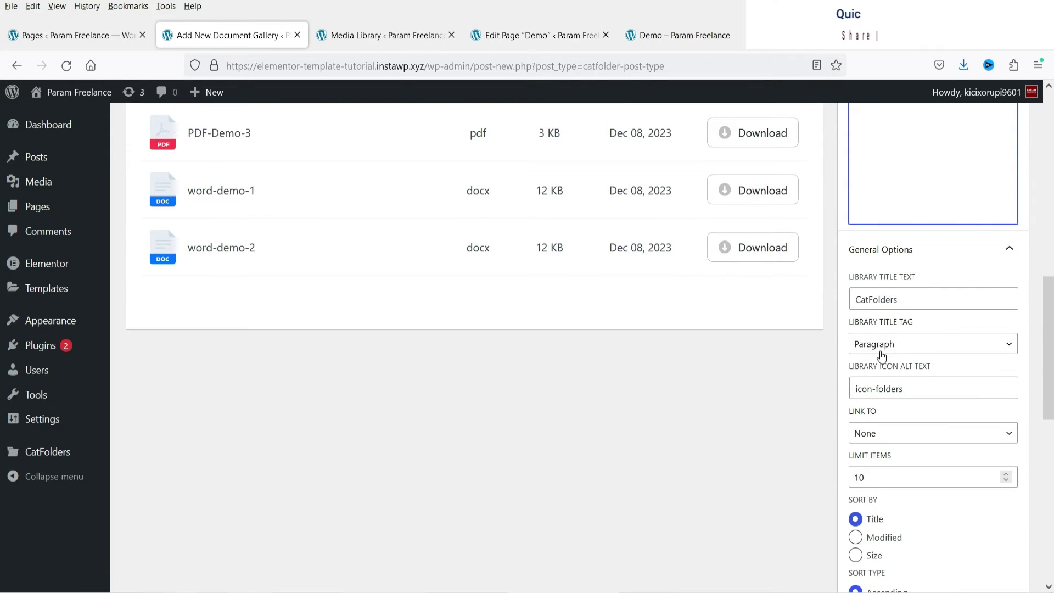
{"action": "scroll", "coordinate": [679, 426], "scroll_direction": "up", "scroll_amount": 7}
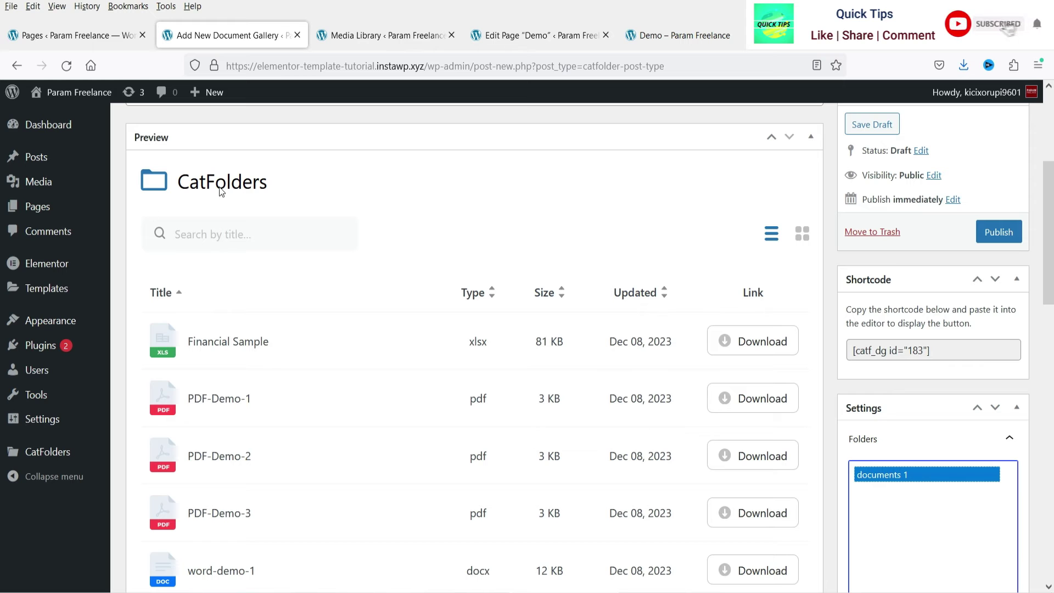
{"action": "scroll", "coordinate": [885, 402], "scroll_direction": "down", "scroll_amount": 4}
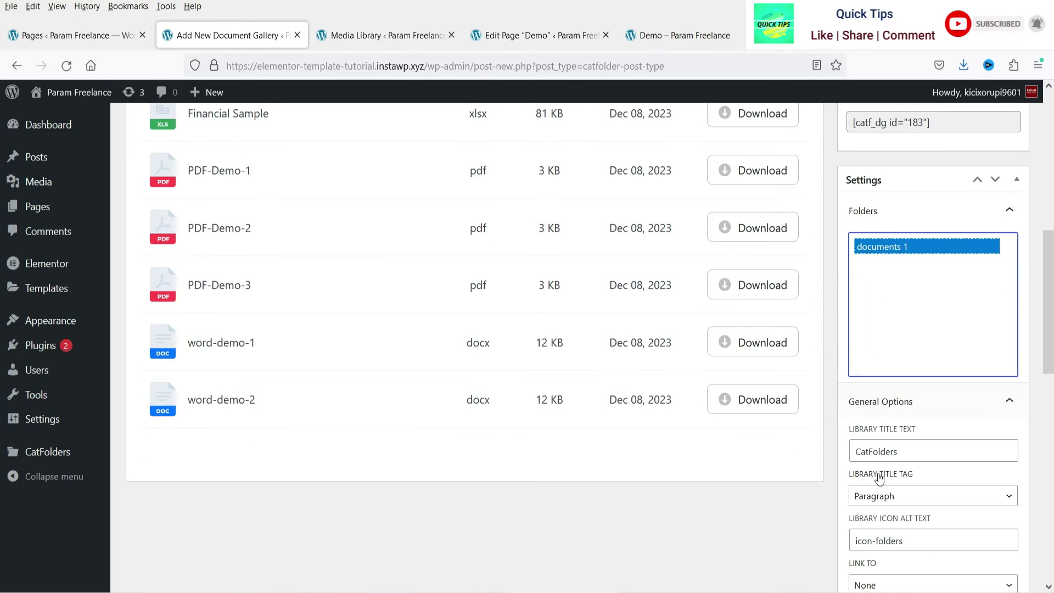
{"action": "left_click_drag", "start_coordinate": [911, 451], "coordinate": [814, 457]}
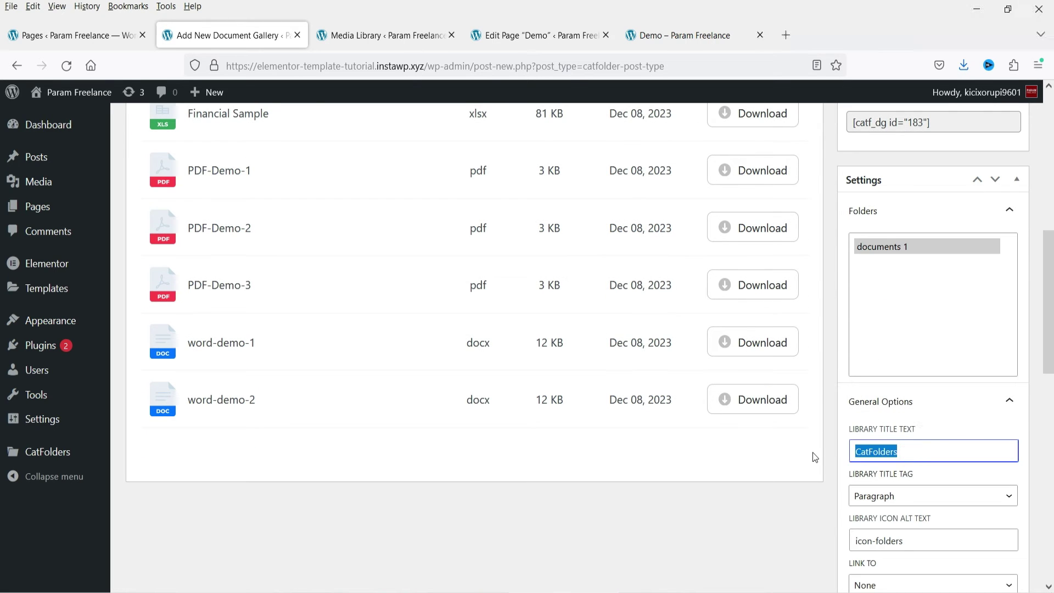
{"action": "type", "text": "Docum"}
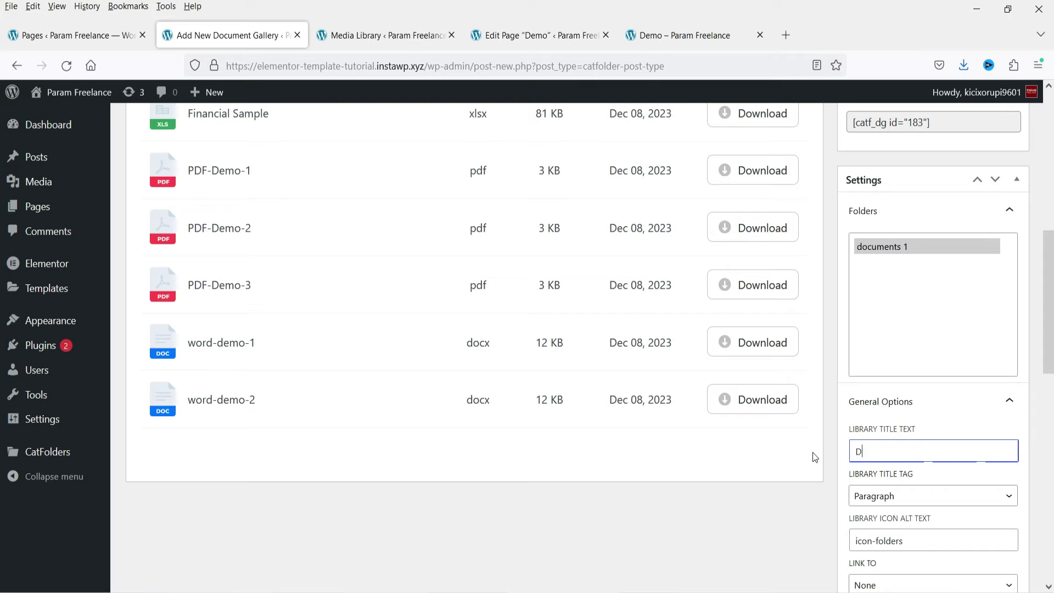
{"action": "type", "text": "ents"}
{"action": "scroll", "coordinate": [920, 417], "scroll_direction": "down", "scroll_amount": 2}
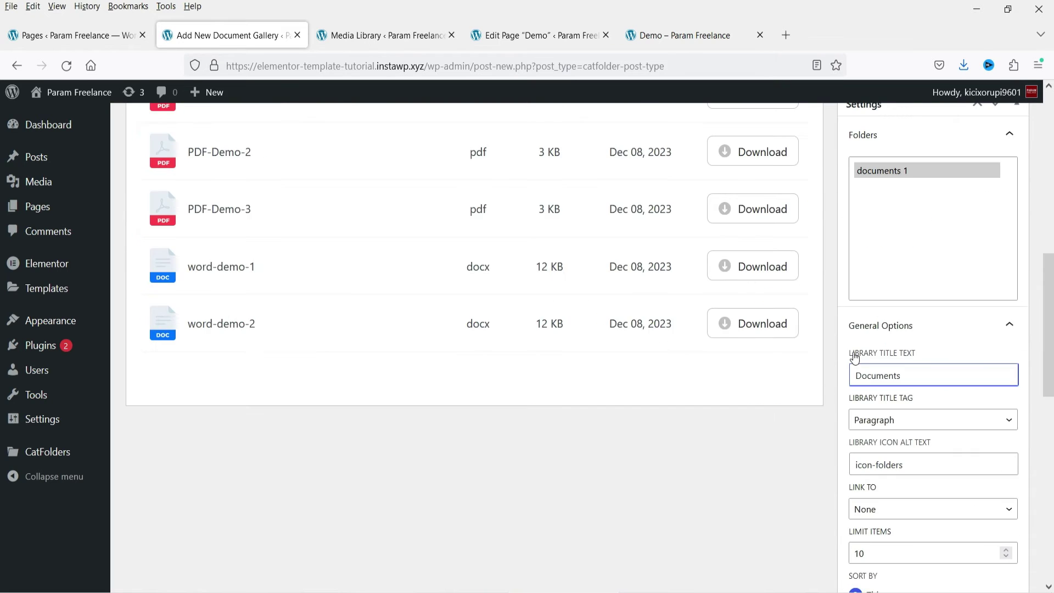
{"action": "scroll", "coordinate": [854, 358], "scroll_direction": "down", "scroll_amount": 4}
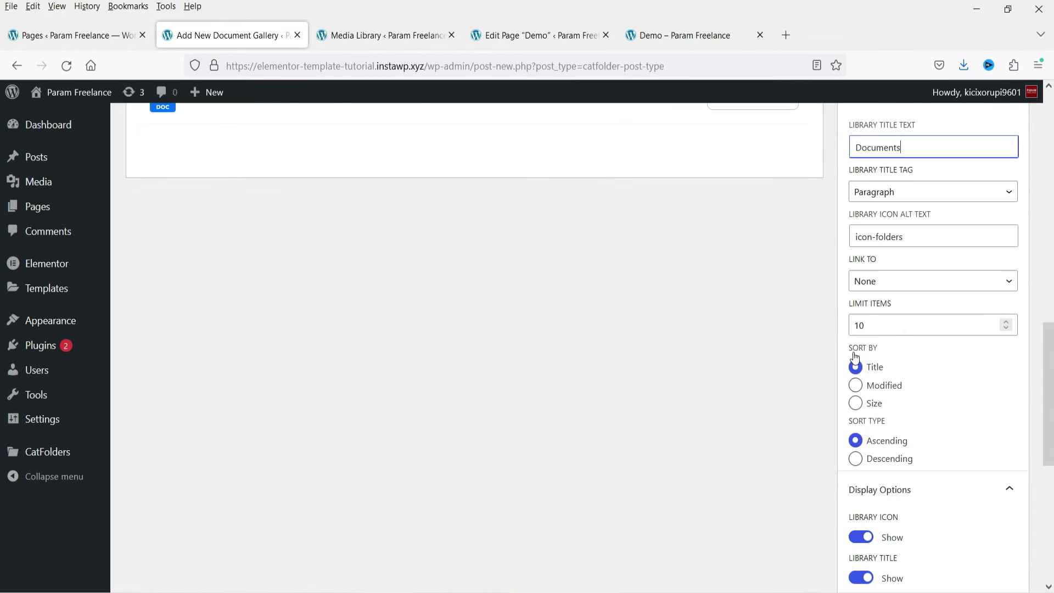
Step: Set Link To to Preview File and keep Limit Items at 10
{"action": "left_click", "coordinate": [884, 282]}
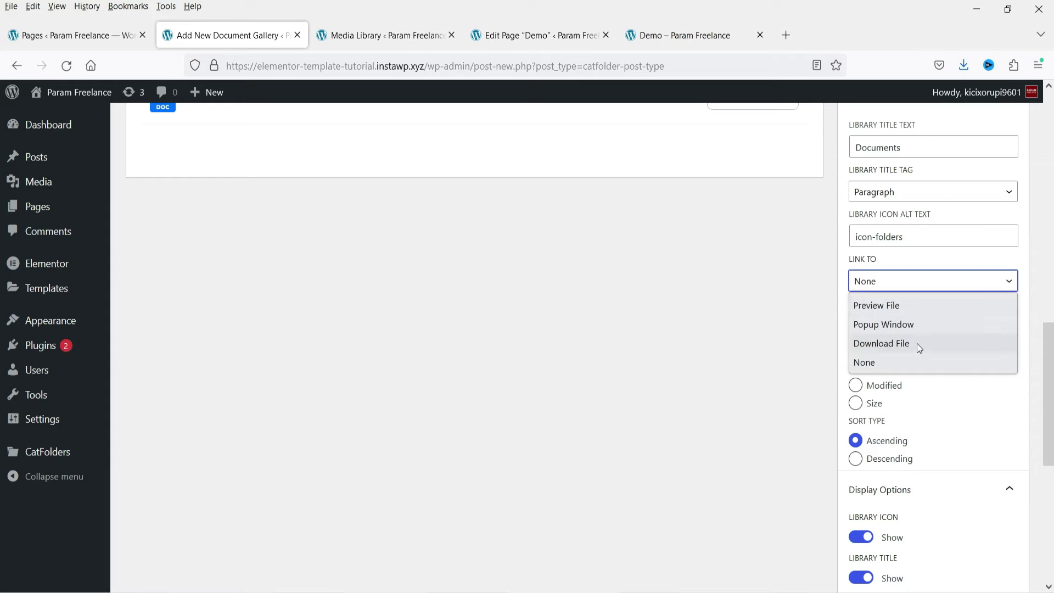
{"action": "left_click", "coordinate": [904, 306]}
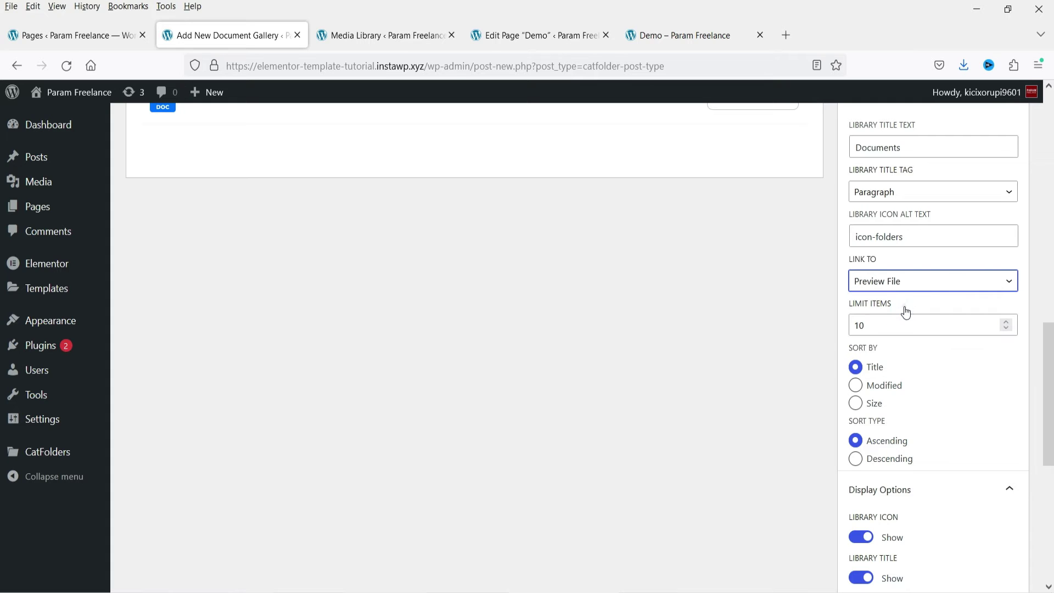
{"action": "left_click", "coordinate": [874, 326]}
{"action": "double_click", "coordinate": [874, 326]}
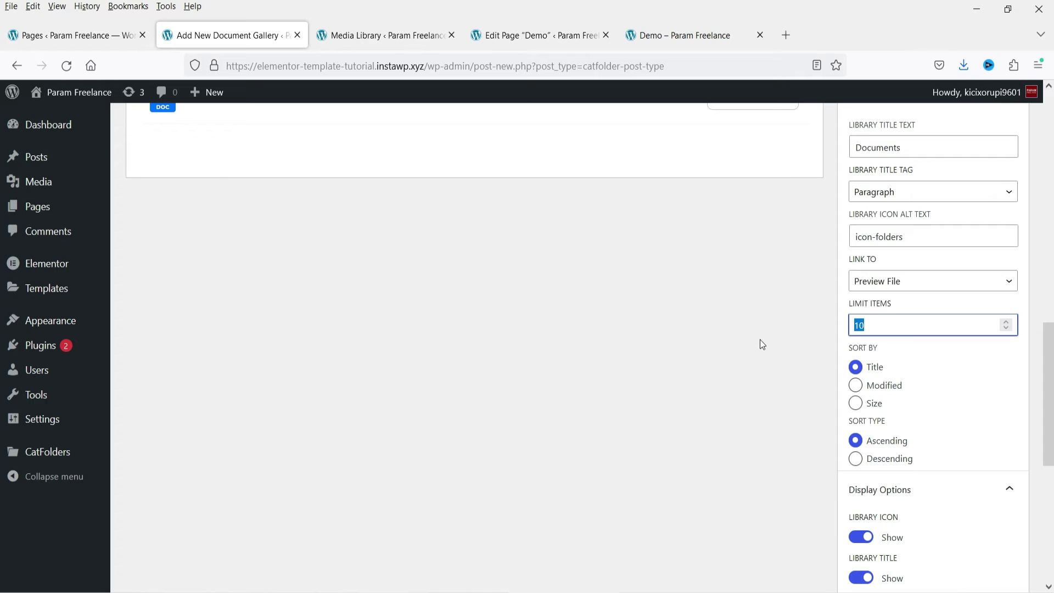
{"action": "left_click", "coordinate": [761, 341]}
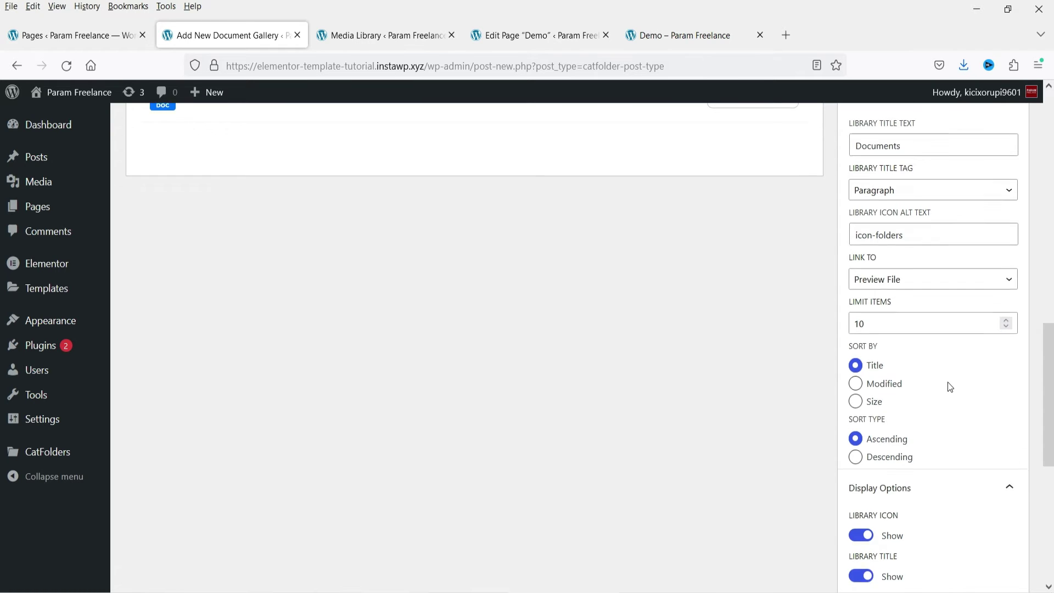
Step: Set Layout Icon Placement to Both
{"action": "scroll", "coordinate": [950, 387], "scroll_direction": "down", "scroll_amount": 3}
{"action": "scroll", "coordinate": [781, 365], "scroll_direction": "down", "scroll_amount": 3}
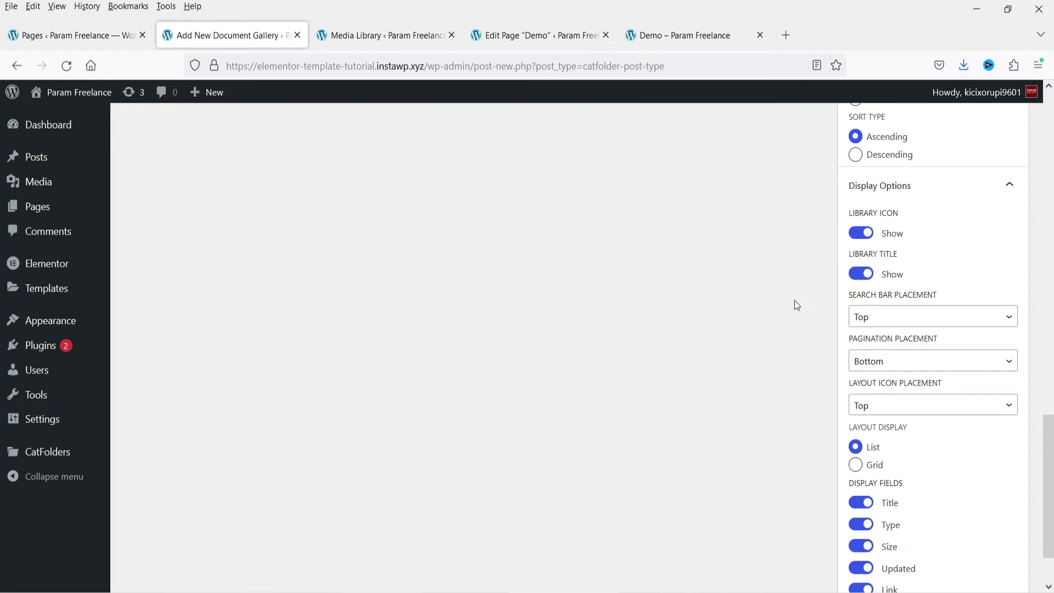
{"action": "scroll", "coordinate": [570, 373], "scroll_direction": "up", "scroll_amount": 13}
{"action": "scroll", "coordinate": [628, 248], "scroll_direction": "down", "scroll_amount": 10}
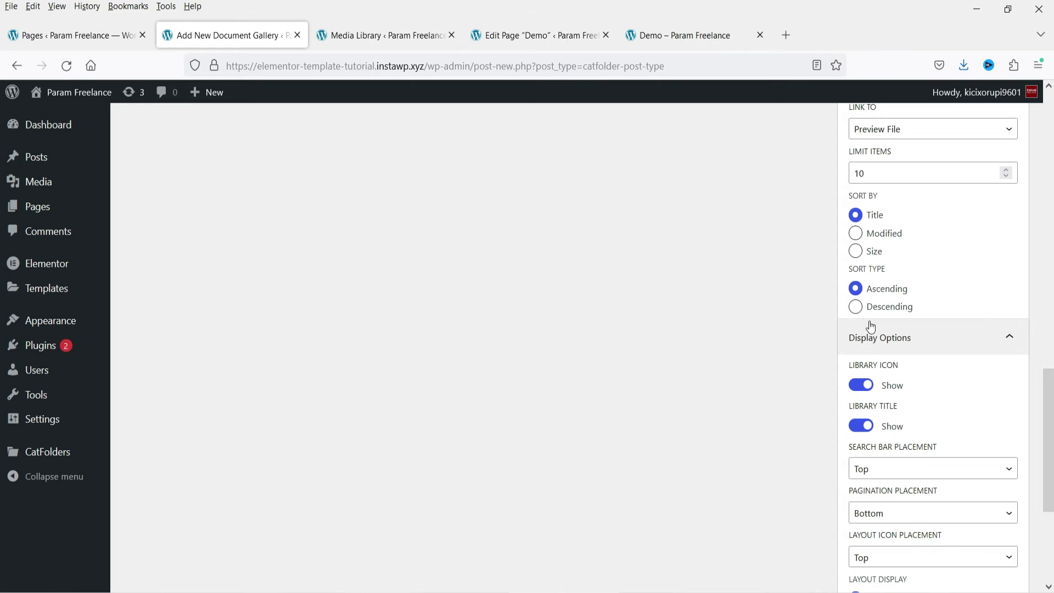
{"action": "scroll", "coordinate": [757, 294], "scroll_direction": "down", "scroll_amount": 2}
{"action": "scroll", "coordinate": [742, 292], "scroll_direction": "down", "scroll_amount": 3}
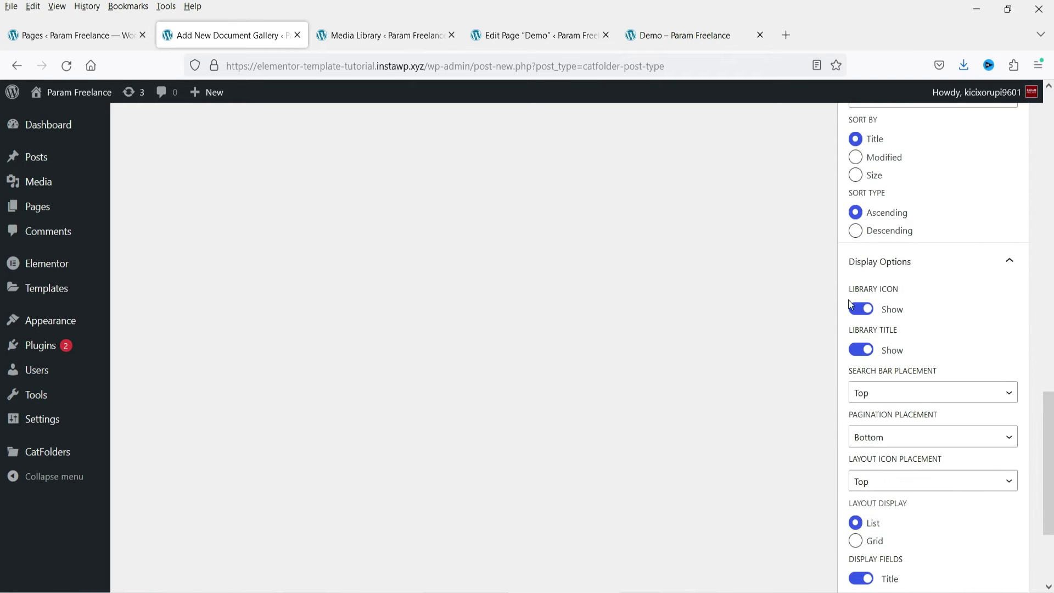
{"action": "scroll", "coordinate": [465, 383], "scroll_direction": "up", "scroll_amount": 8}
{"action": "scroll", "coordinate": [465, 383], "scroll_direction": "up", "scroll_amount": 6}
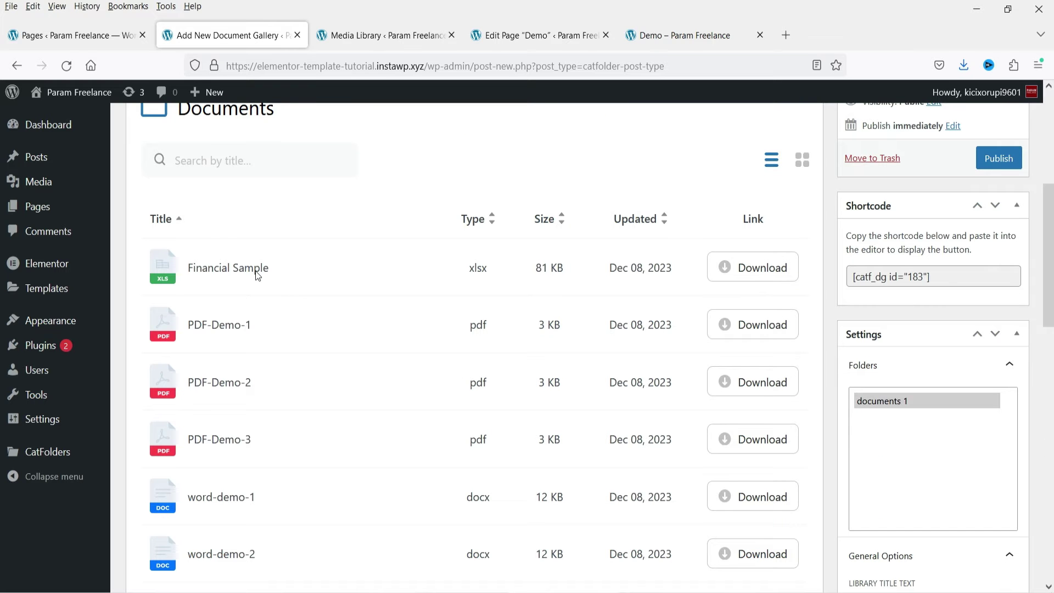
{"action": "scroll", "coordinate": [247, 203], "scroll_direction": "down", "scroll_amount": 12}
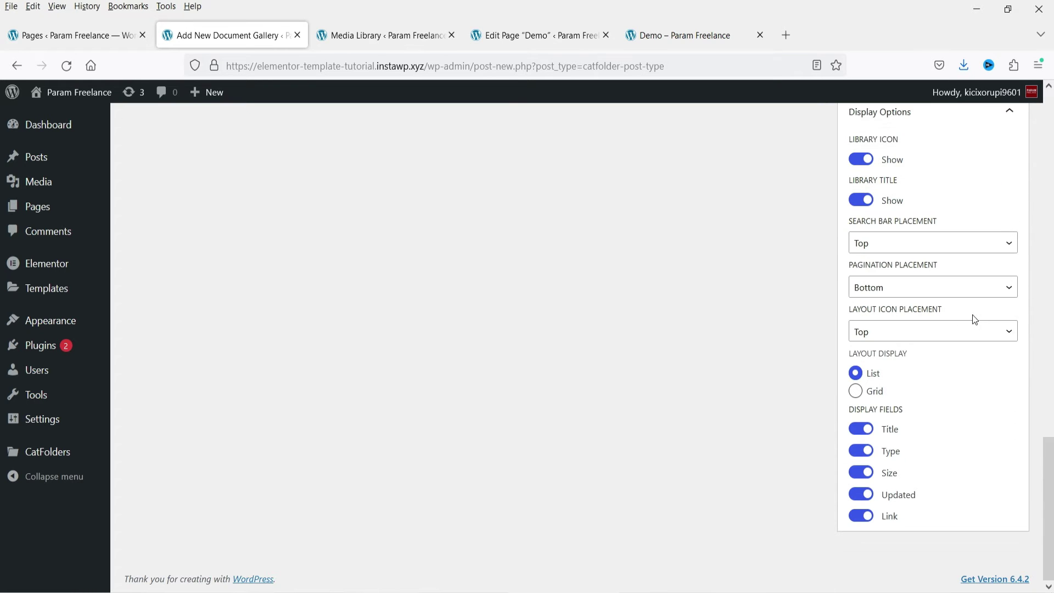
{"action": "left_click", "coordinate": [898, 332]}
{"action": "left_click", "coordinate": [901, 375]}
{"action": "left_click", "coordinate": [897, 341]}
{"action": "left_click", "coordinate": [906, 392]}
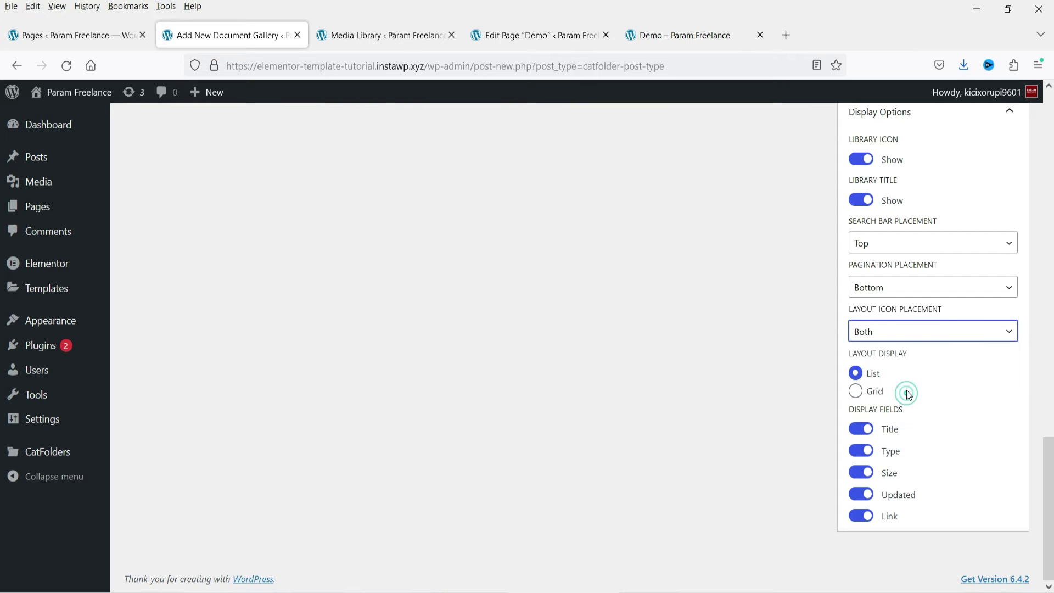
Step: Choose Grid as the gallery's layout display
{"action": "scroll", "coordinate": [593, 449], "scroll_direction": "up", "scroll_amount": 12}
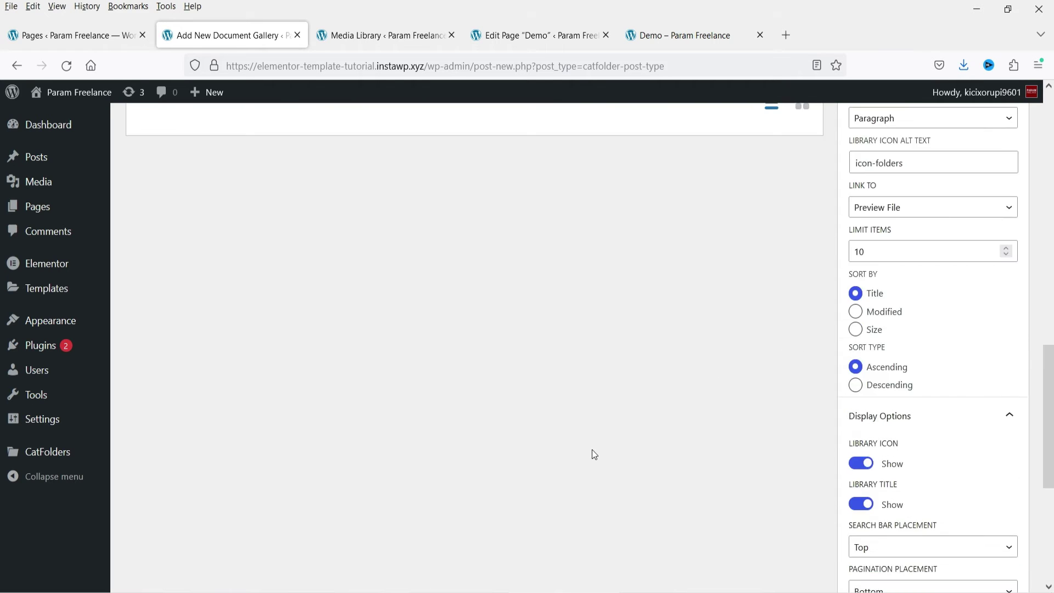
{"action": "scroll", "coordinate": [560, 334], "scroll_direction": "down", "scroll_amount": 12}
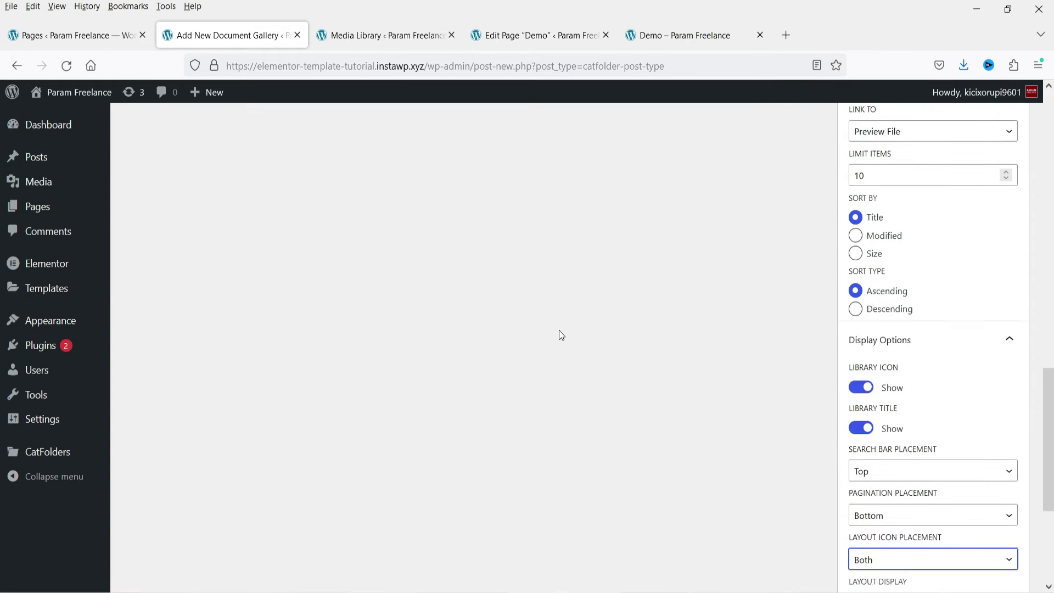
{"action": "left_click", "coordinate": [855, 391]}
Step: Turn off the Type, Size and Updated display fields
{"action": "scroll", "coordinate": [560, 374], "scroll_direction": "up", "scroll_amount": 5}
{"action": "scroll", "coordinate": [555, 384], "scroll_direction": "down", "scroll_amount": 5}
{"action": "scroll", "coordinate": [551, 364], "scroll_direction": "up", "scroll_amount": 8}
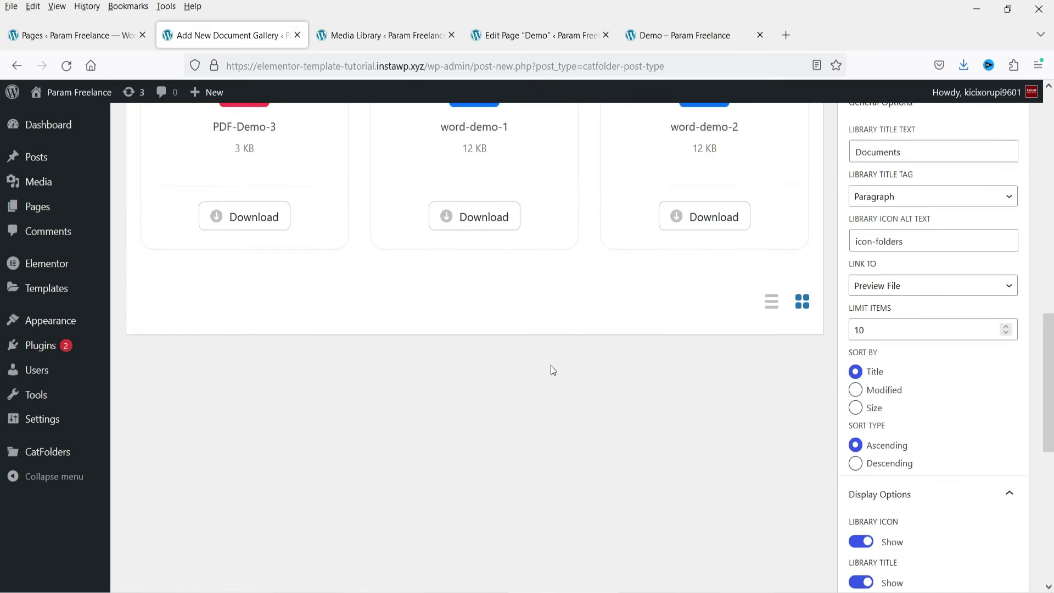
{"action": "scroll", "coordinate": [633, 269], "scroll_direction": "down", "scroll_amount": 4}
{"action": "scroll", "coordinate": [635, 274], "scroll_direction": "down", "scroll_amount": 8}
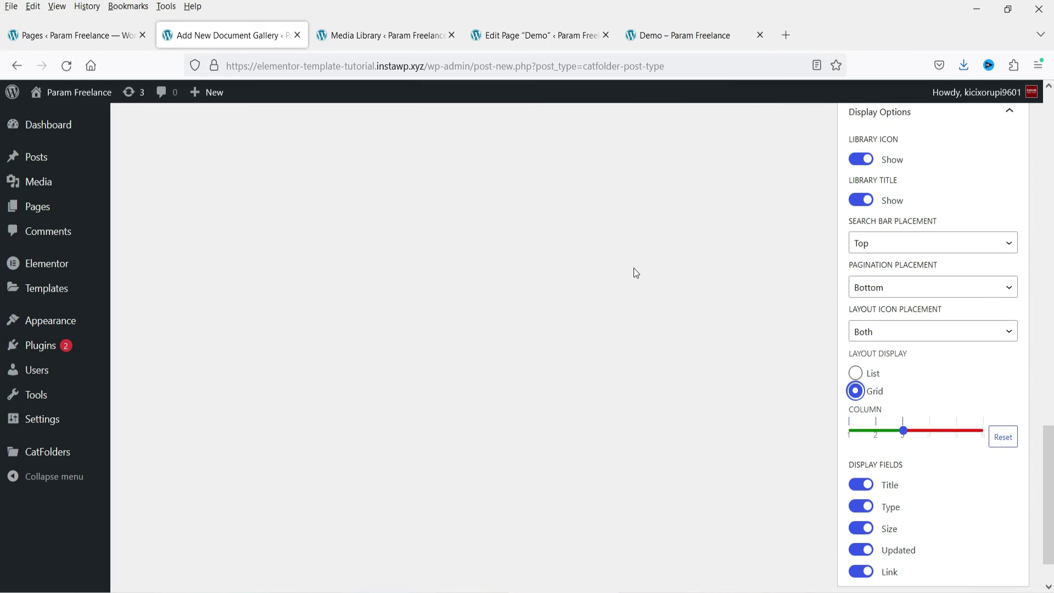
{"action": "left_click", "coordinate": [860, 451]}
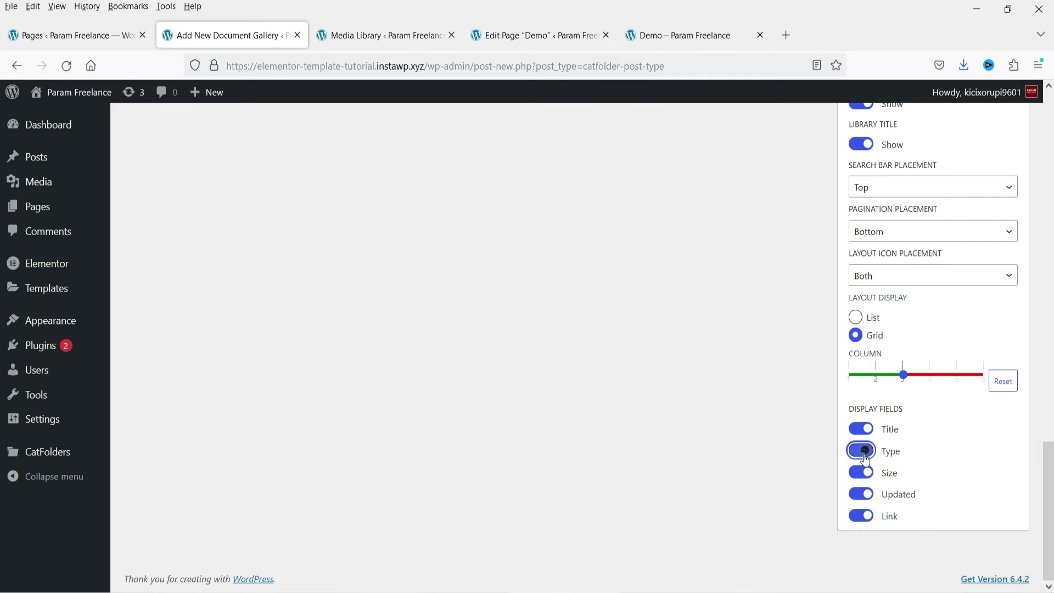
{"action": "left_click", "coordinate": [860, 472]}
{"action": "left_click", "coordinate": [866, 501]}
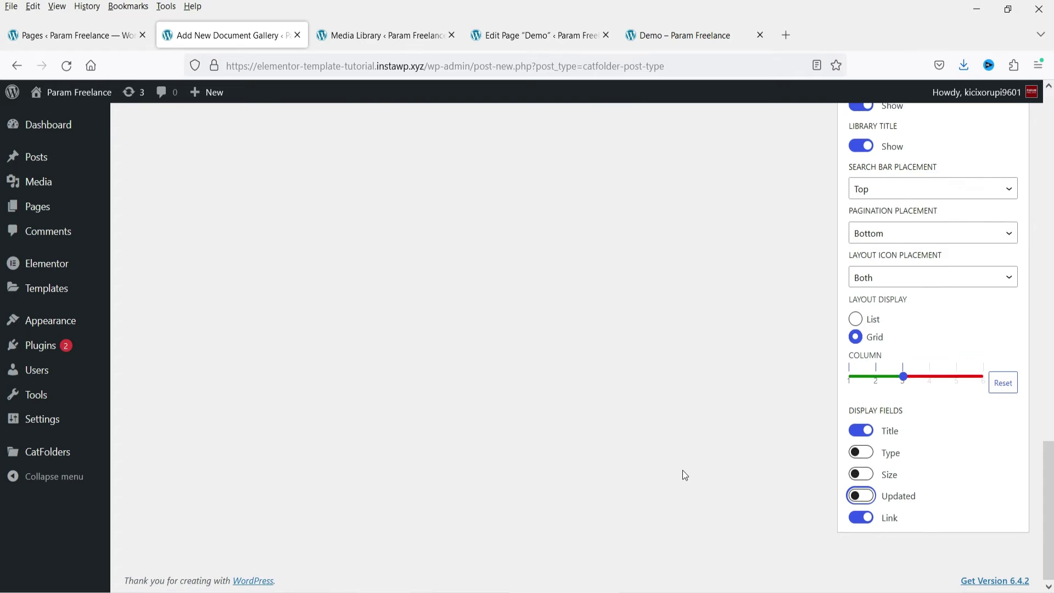
Step: Publish Document Gallery 1
{"action": "scroll", "coordinate": [683, 470], "scroll_direction": "up", "scroll_amount": 10}
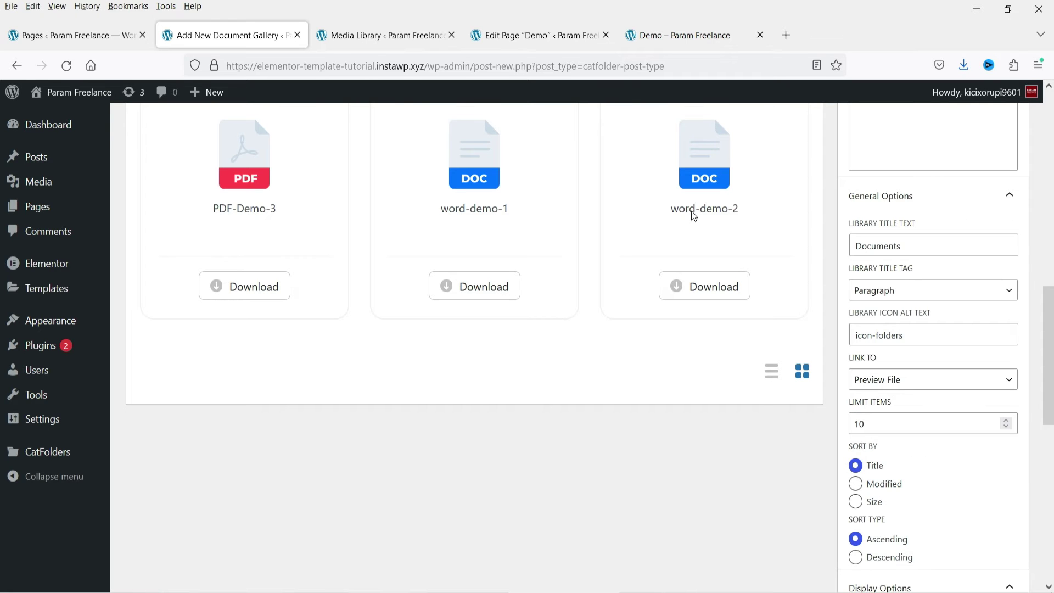
{"action": "scroll", "coordinate": [675, 329], "scroll_direction": "down", "scroll_amount": 4}
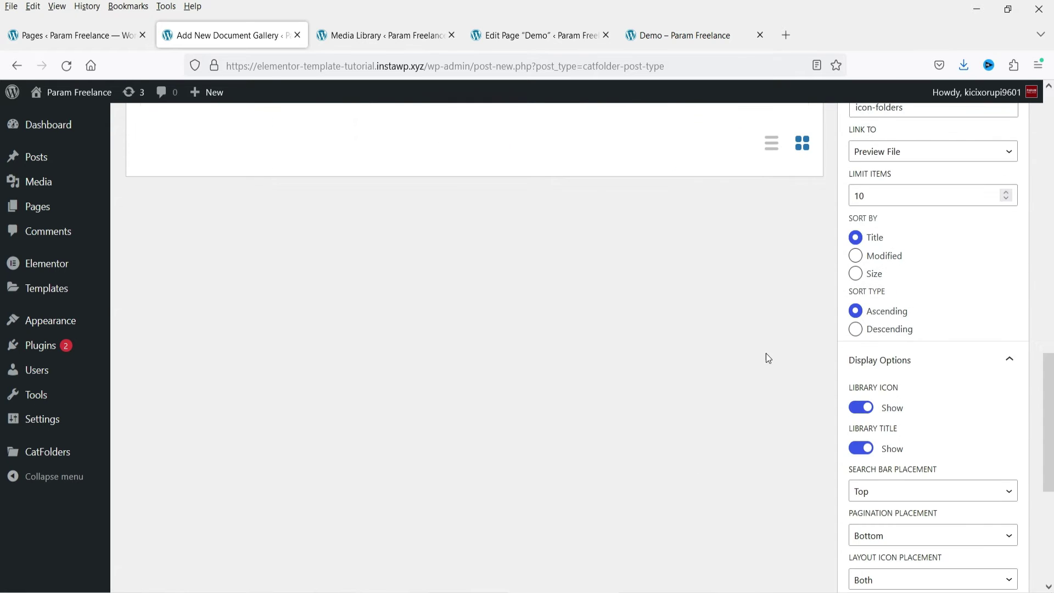
{"action": "scroll", "coordinate": [766, 353], "scroll_direction": "up", "scroll_amount": 10}
{"action": "left_click", "coordinate": [987, 237]}
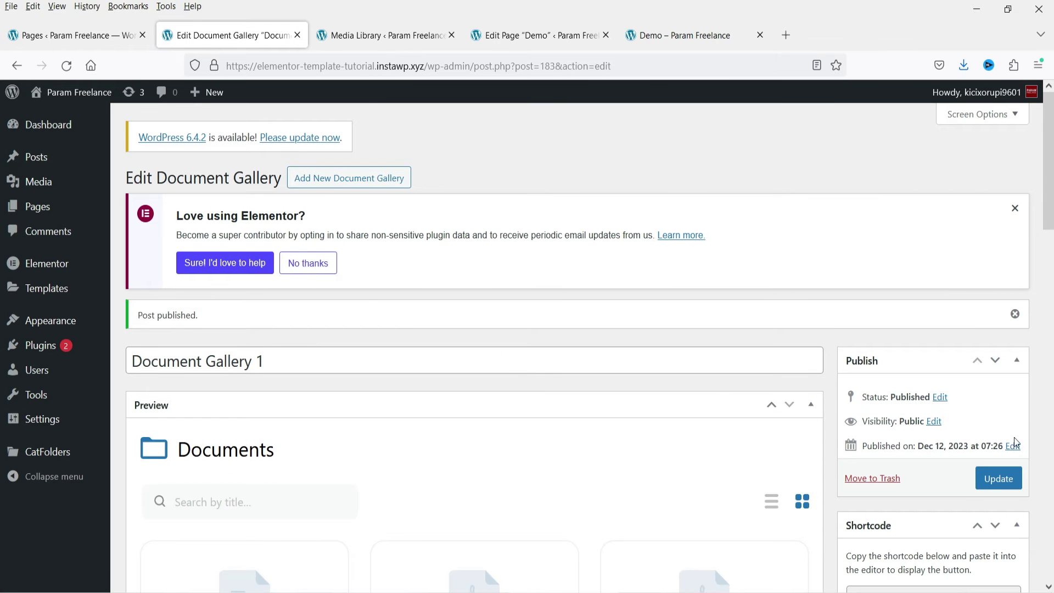
Step: Open the Demo Elementor page in Elementor in a new tab from the Pages list
{"action": "left_click", "coordinate": [374, 37]}
{"action": "left_click", "coordinate": [42, 262]}
{"action": "scroll", "coordinate": [546, 280], "scroll_direction": "down", "scroll_amount": 2}
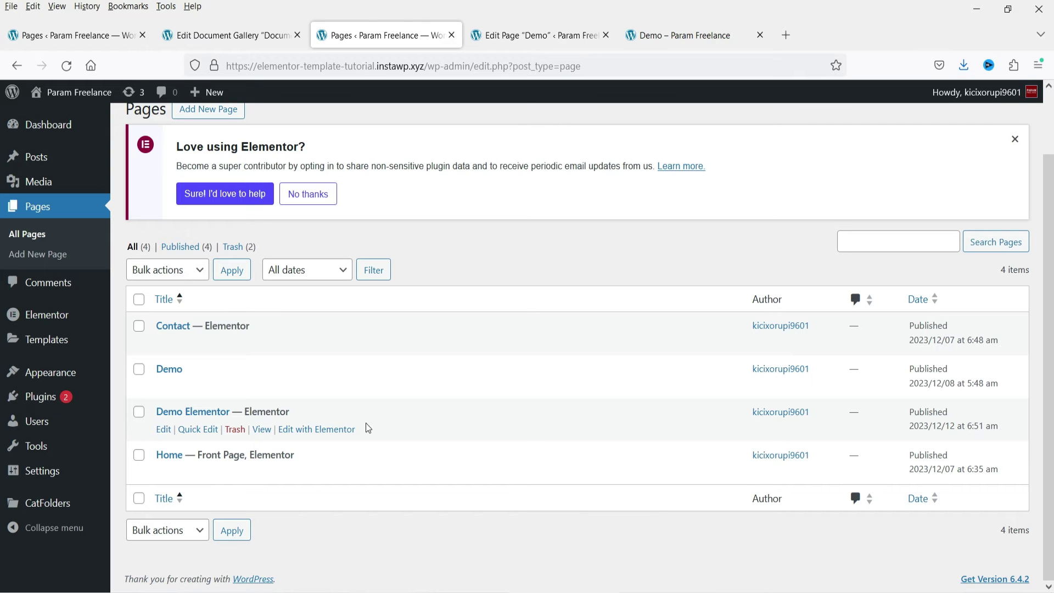
{"action": "right_click", "coordinate": [321, 431]}
{"action": "left_click", "coordinate": [404, 207]}
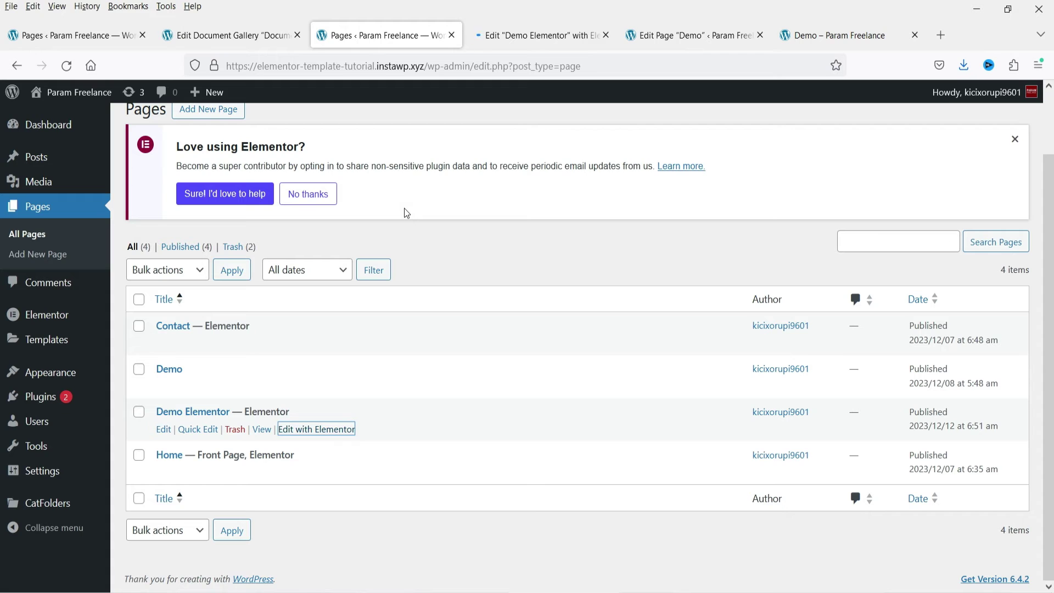
{"action": "key", "text": "ctrl+Tab"}
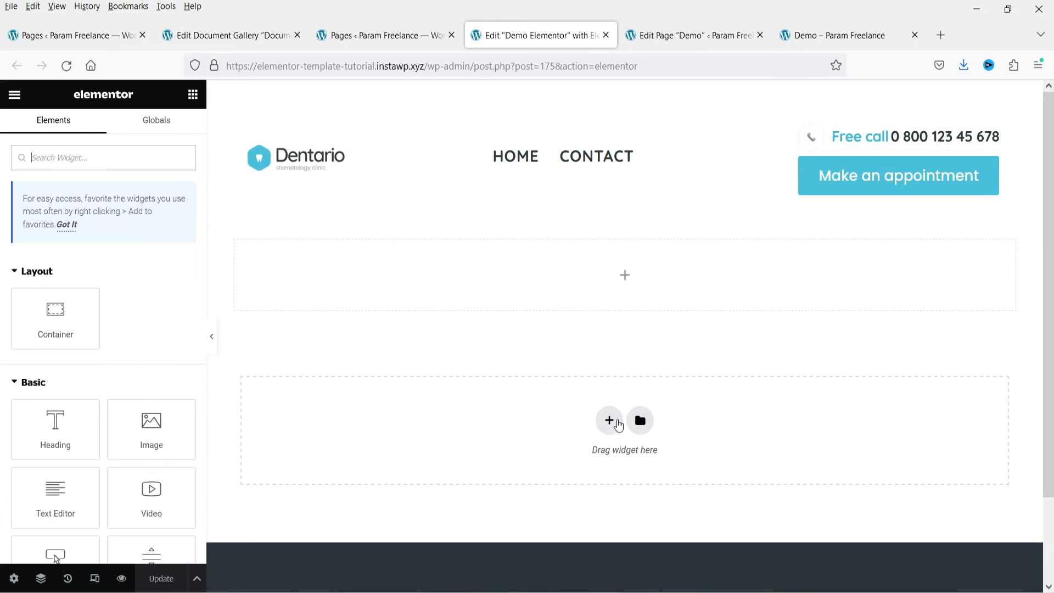
Step: Add a single-column container holding a Shortcode widget to the page
{"action": "left_click", "coordinate": [609, 420]}
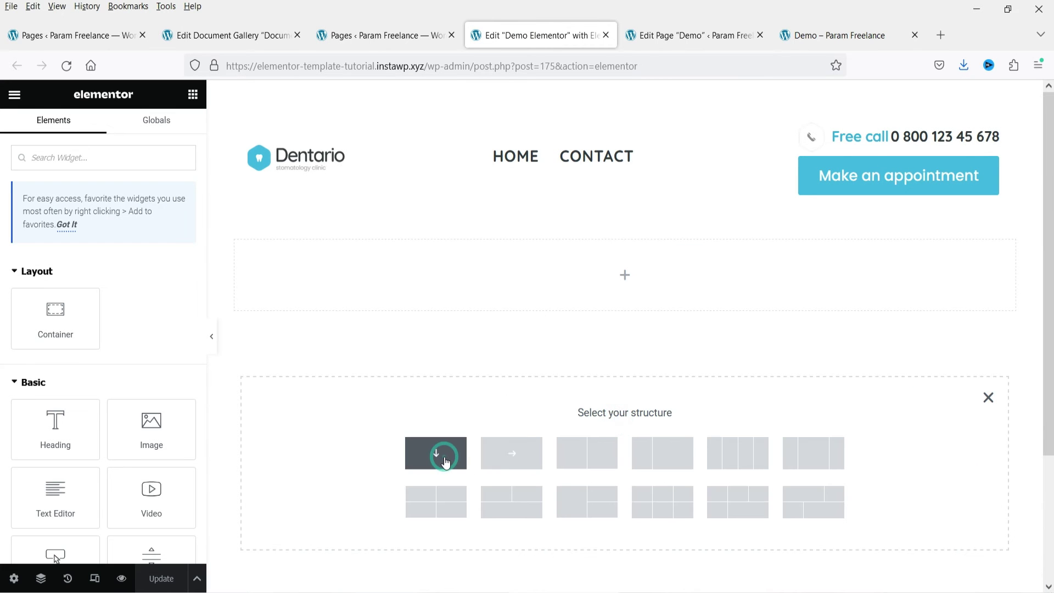
{"action": "left_click", "coordinate": [446, 462]}
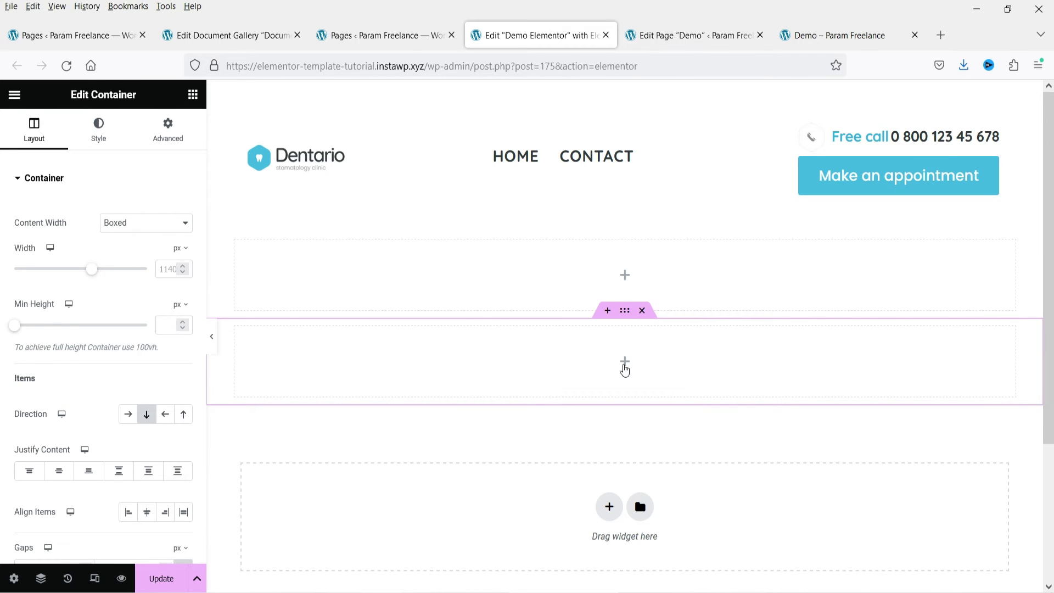
{"action": "left_click", "coordinate": [624, 369]}
{"action": "type", "text": "short"}
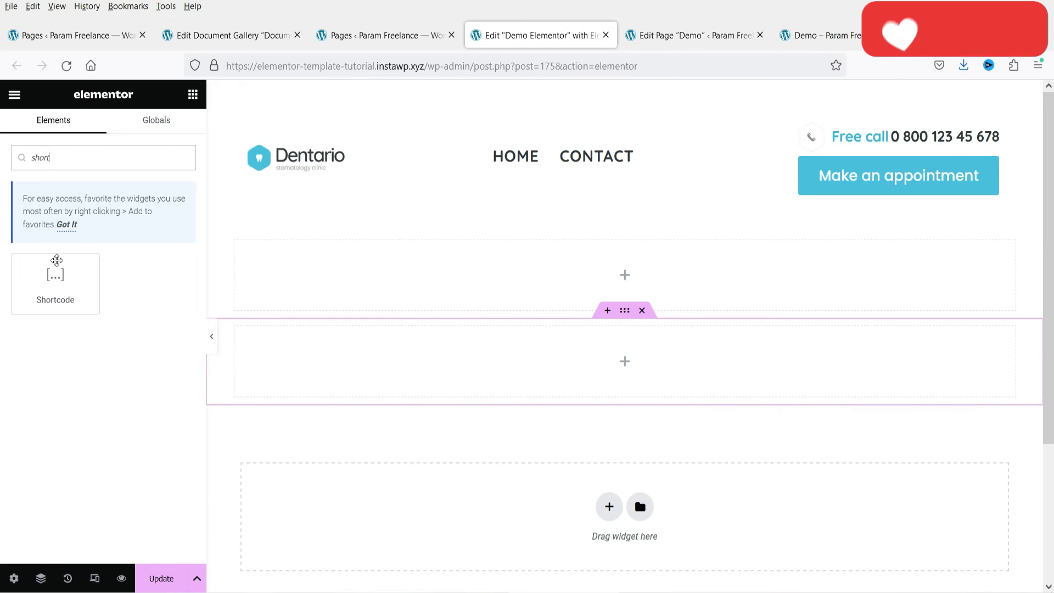
{"action": "left_click_drag", "start_coordinate": [55, 280], "coordinate": [493, 358]}
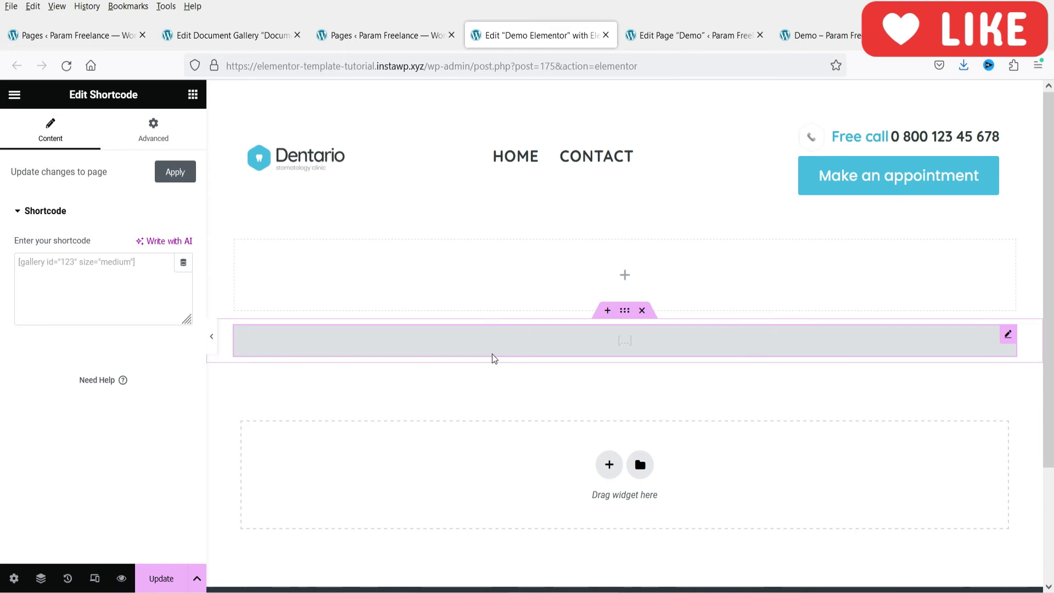
Step: Paste the gallery shortcode [catf_dg id="183"] into the widget and update the page
{"action": "left_click", "coordinate": [216, 36]}
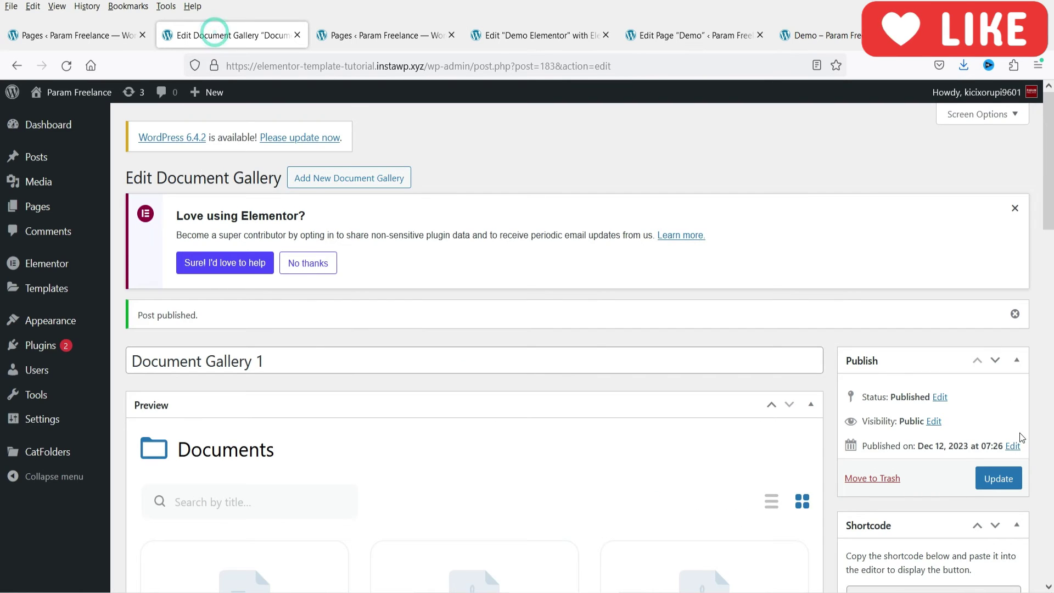
{"action": "scroll", "coordinate": [943, 390], "scroll_direction": "down", "scroll_amount": 5}
{"action": "left_click", "coordinate": [913, 210]}
{"action": "key", "text": "ctrl+c"}
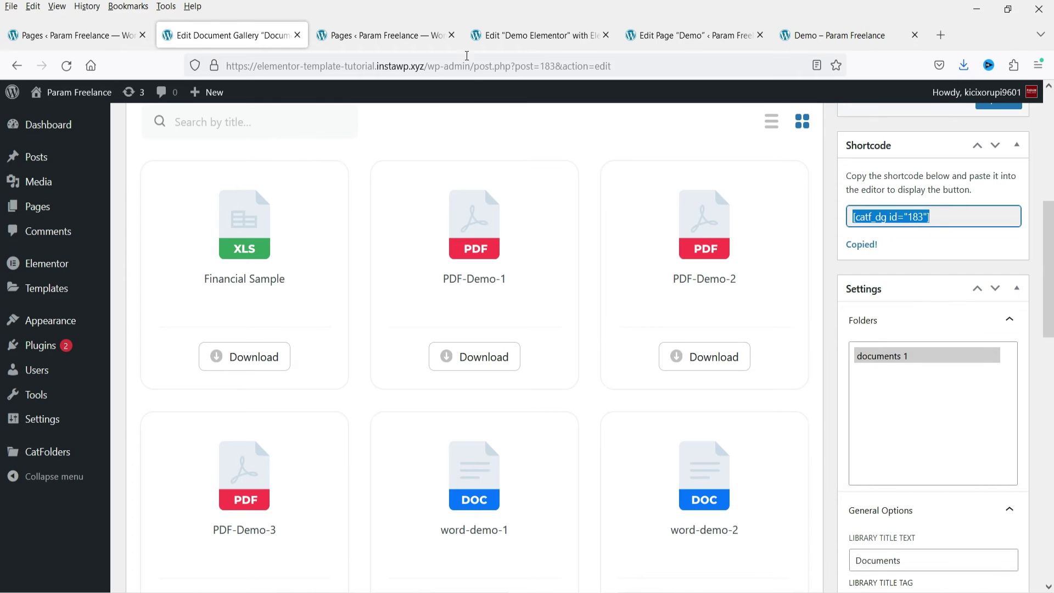
{"action": "left_click", "coordinate": [494, 37]}
{"action": "key", "text": "ctrl+v"}
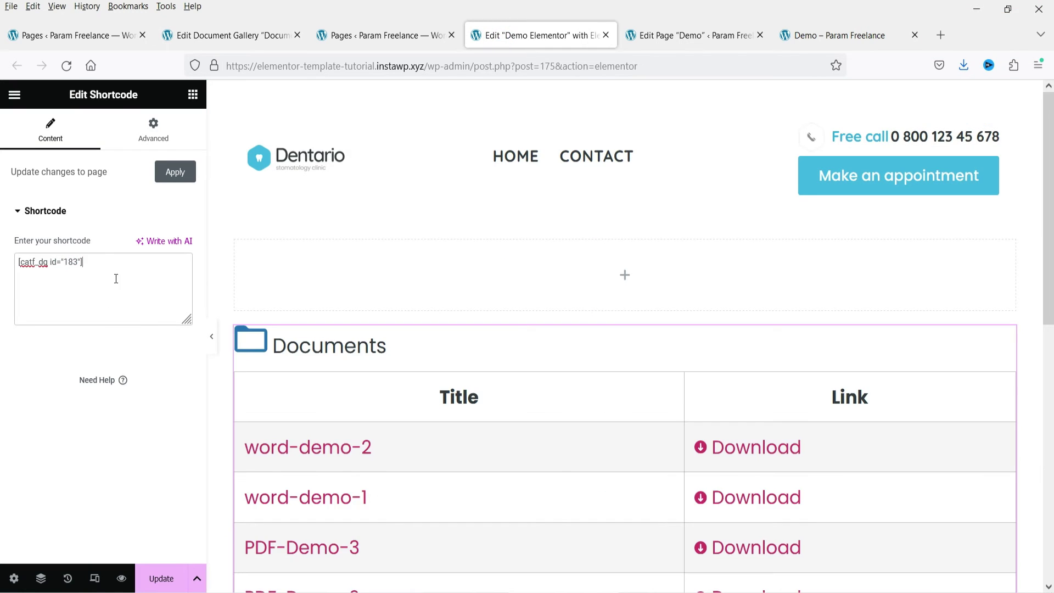
{"action": "left_click", "coordinate": [174, 172]}
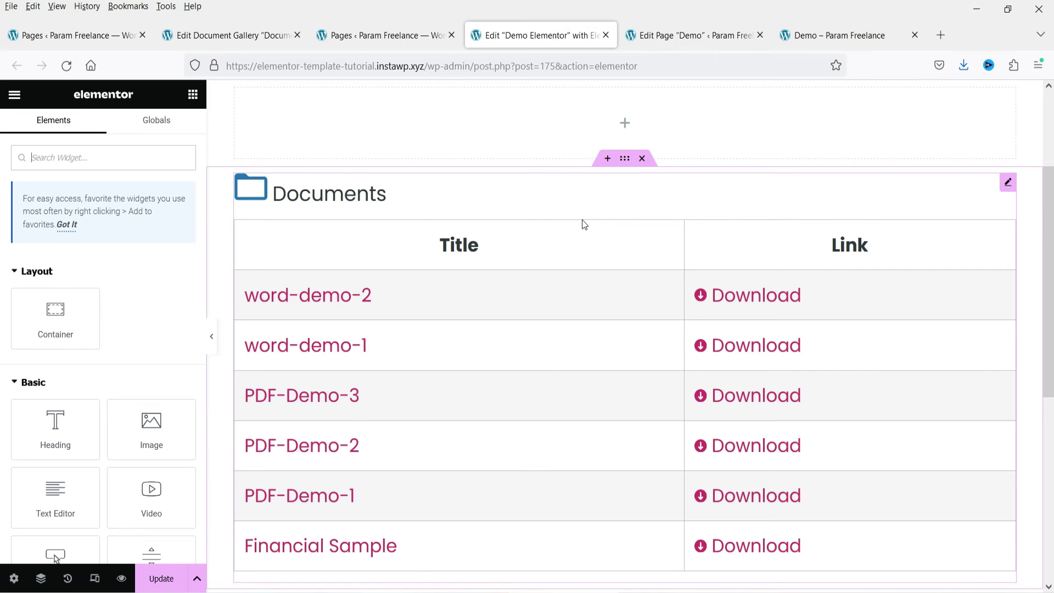
{"action": "left_click", "coordinate": [163, 580]}
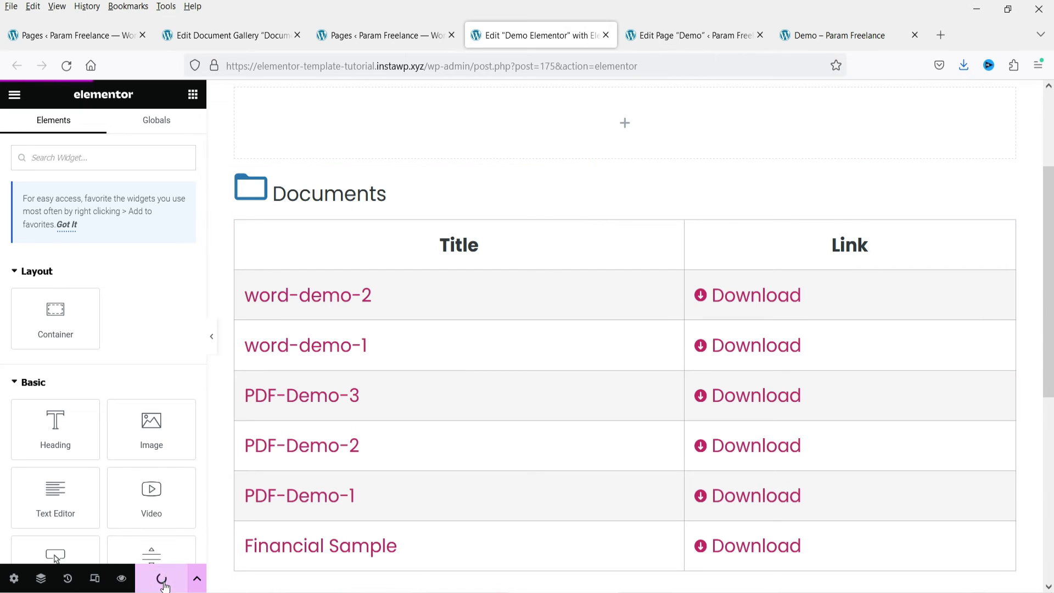
{"action": "left_click", "coordinate": [14, 94]}
Step: Open the live Demo Elementor page in a new tab and view the Documents gallery
{"action": "right_click", "coordinate": [77, 344]}
{"action": "left_click", "coordinate": [125, 358]}
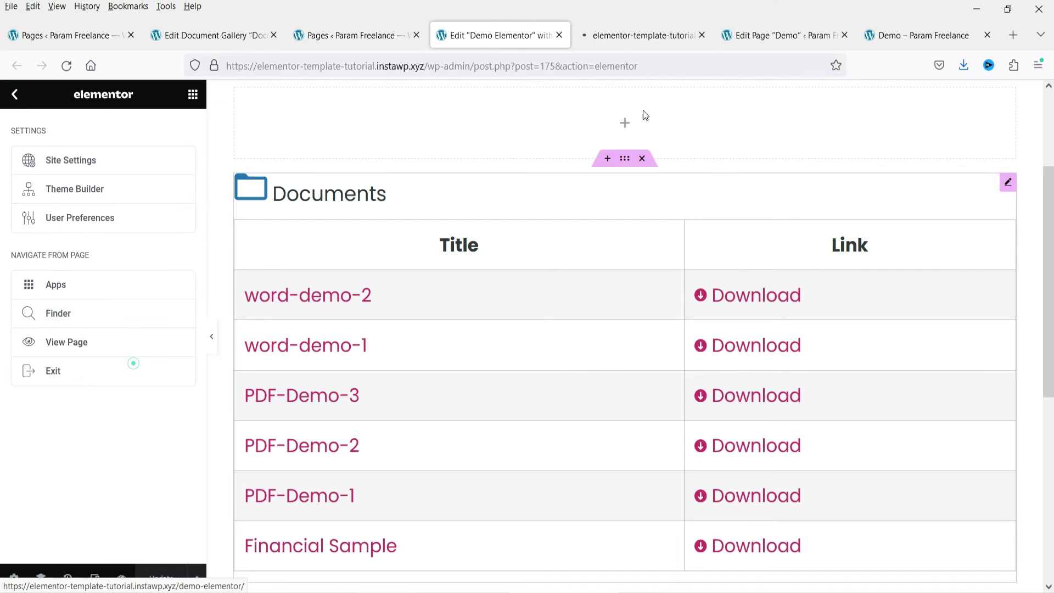
{"action": "left_click", "coordinate": [622, 44]}
{"action": "scroll", "coordinate": [810, 175], "scroll_direction": "down", "scroll_amount": 3}
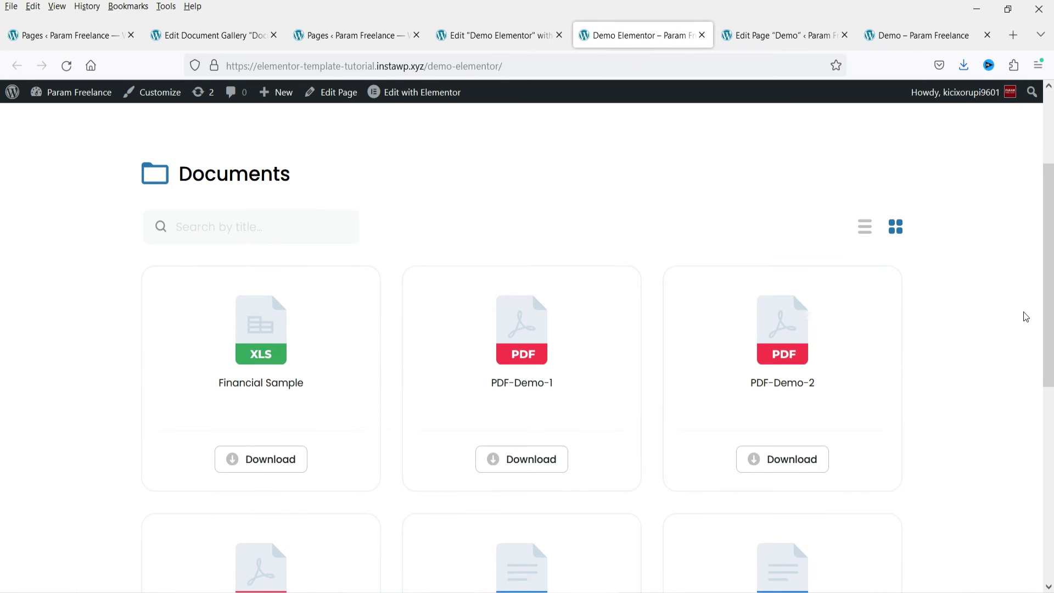
Step: Switch the Documents gallery to list view, then back to grid view
{"action": "left_click", "coordinate": [869, 232]}
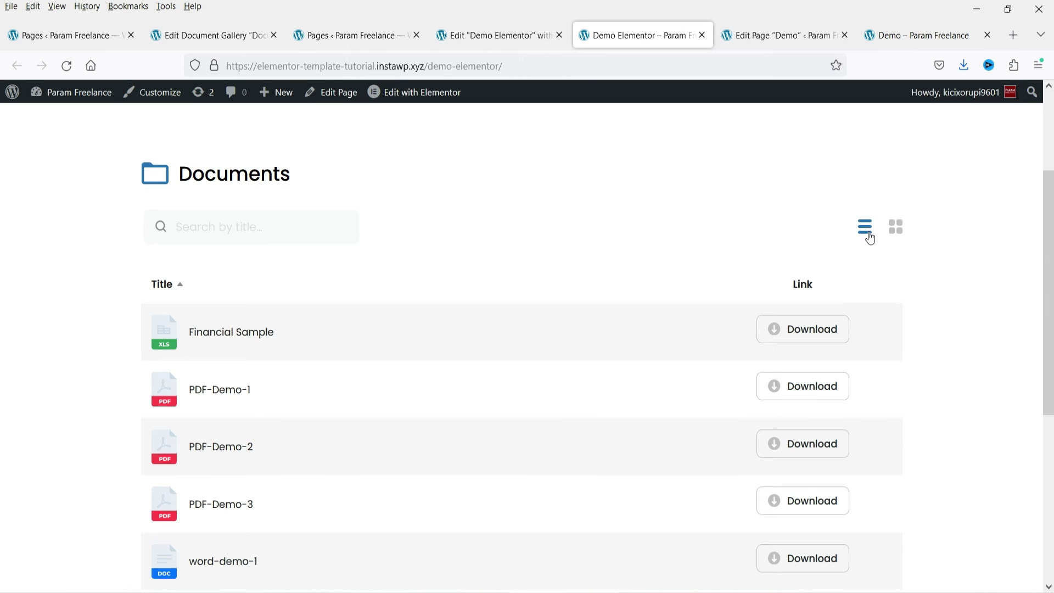
{"action": "scroll", "coordinate": [792, 306], "scroll_direction": "down", "scroll_amount": 5}
{"action": "scroll", "coordinate": [791, 305], "scroll_direction": "up", "scroll_amount": 5}
{"action": "left_click", "coordinate": [895, 286]}
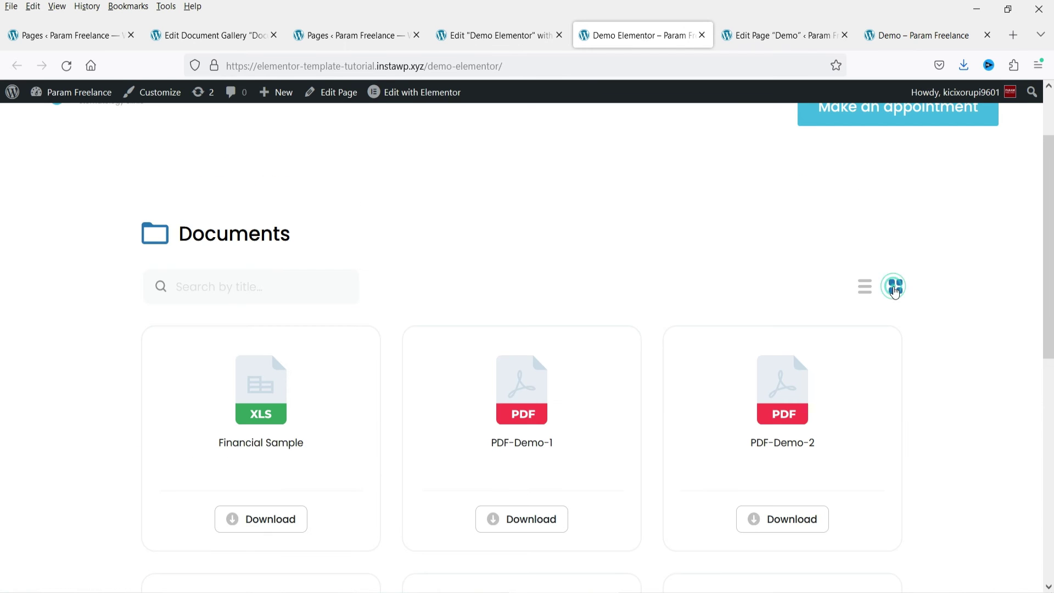
Step: Preview PDF-Demo-1, then start and cancel a download of word-demo-2
{"action": "left_click", "coordinate": [522, 406]}
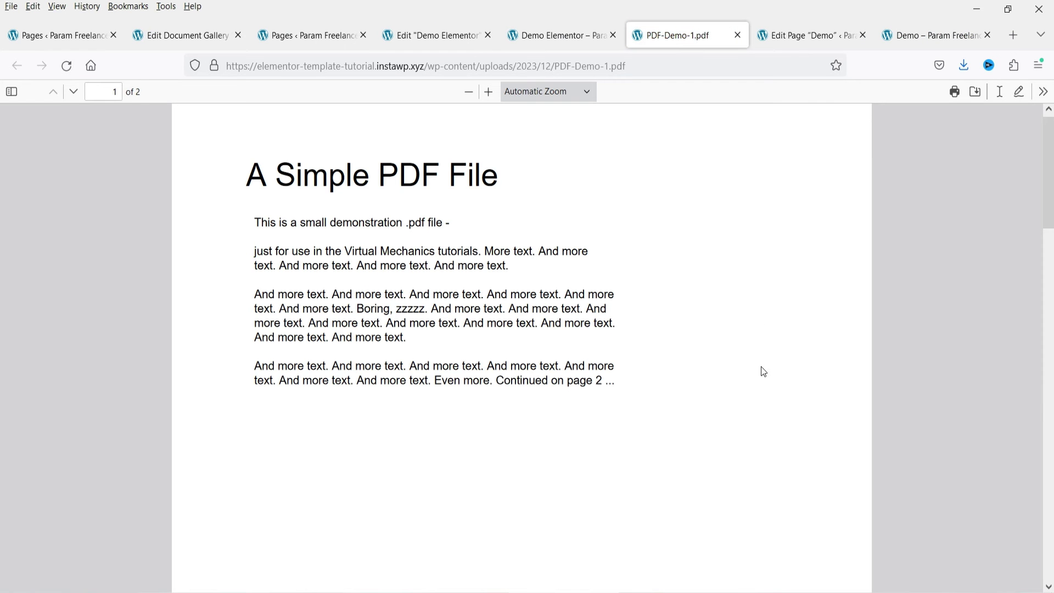
{"action": "left_click", "coordinate": [736, 35]}
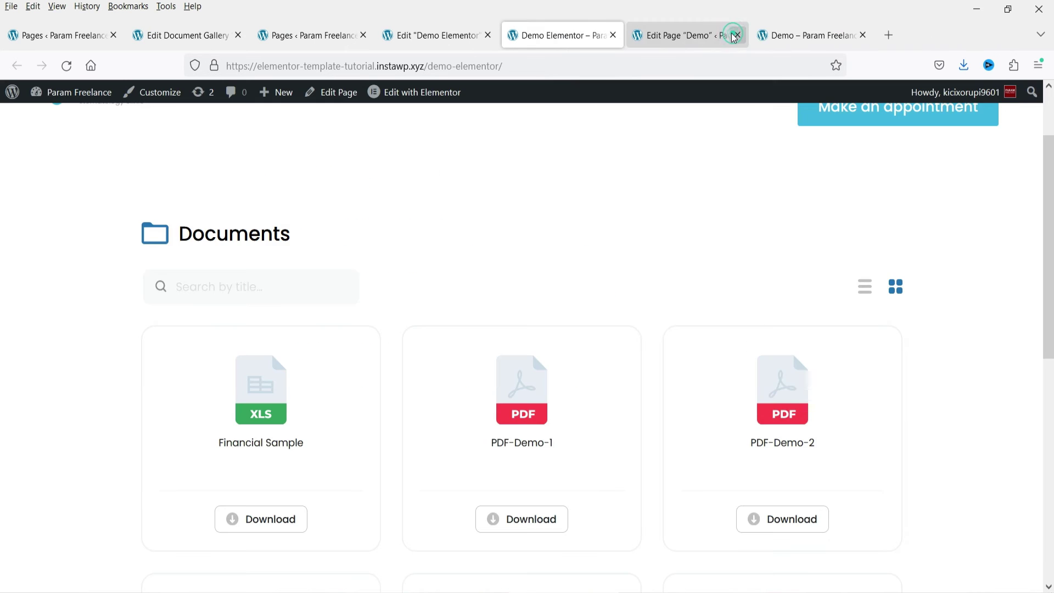
{"action": "scroll", "coordinate": [572, 349], "scroll_direction": "down", "scroll_amount": 5}
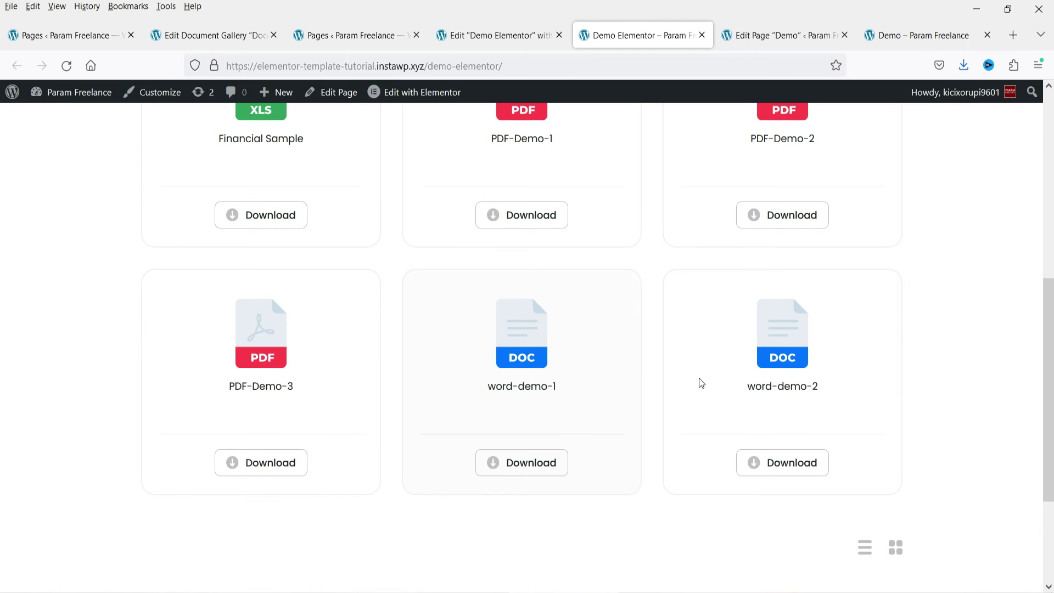
{"action": "left_click", "coordinate": [783, 358]}
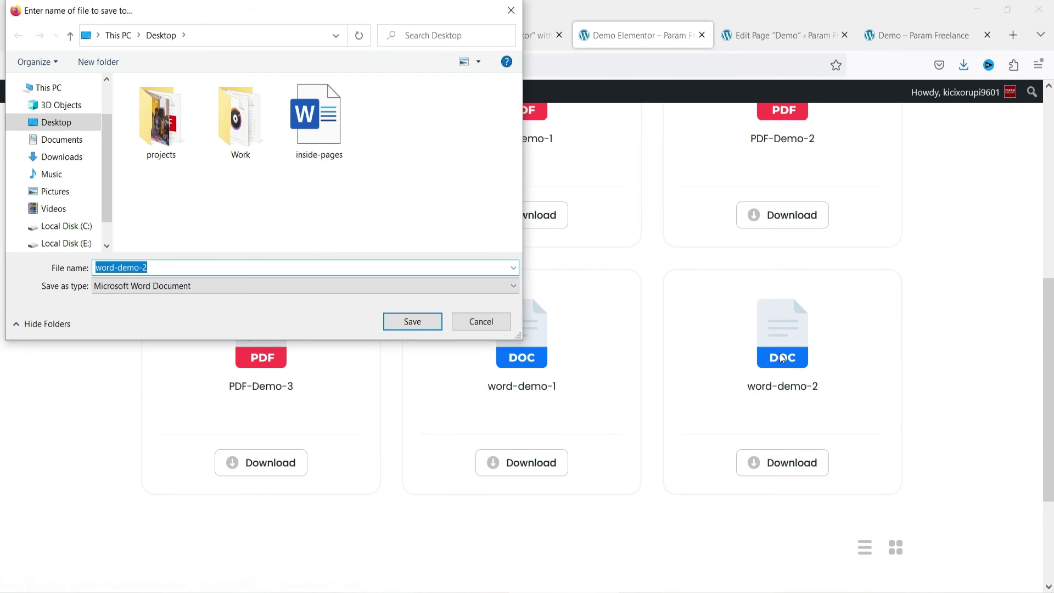
{"action": "left_click", "coordinate": [484, 324]}
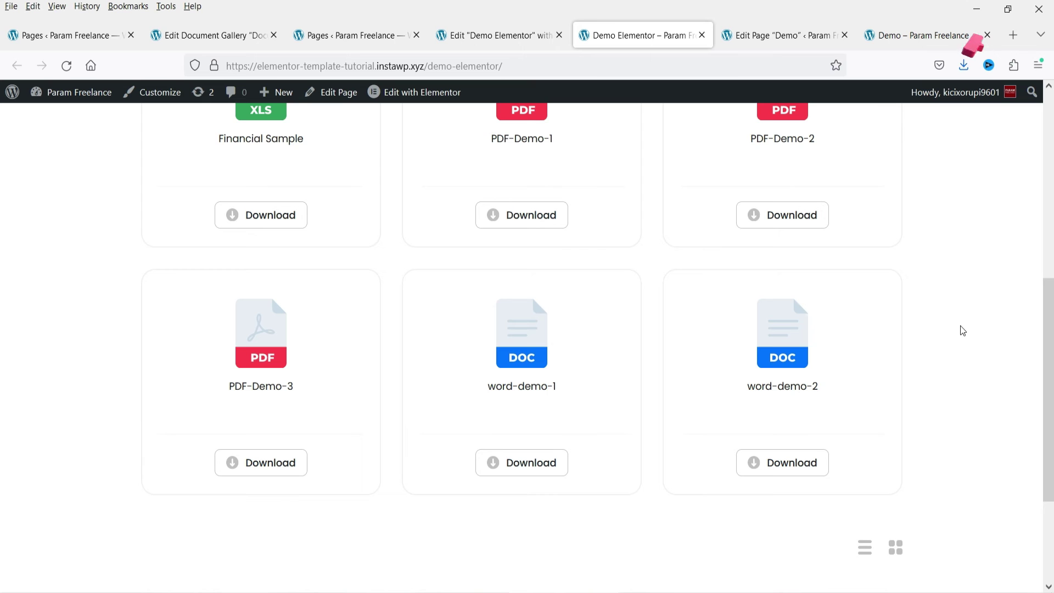
{"action": "scroll", "coordinate": [962, 330], "scroll_direction": "up", "scroll_amount": 6}
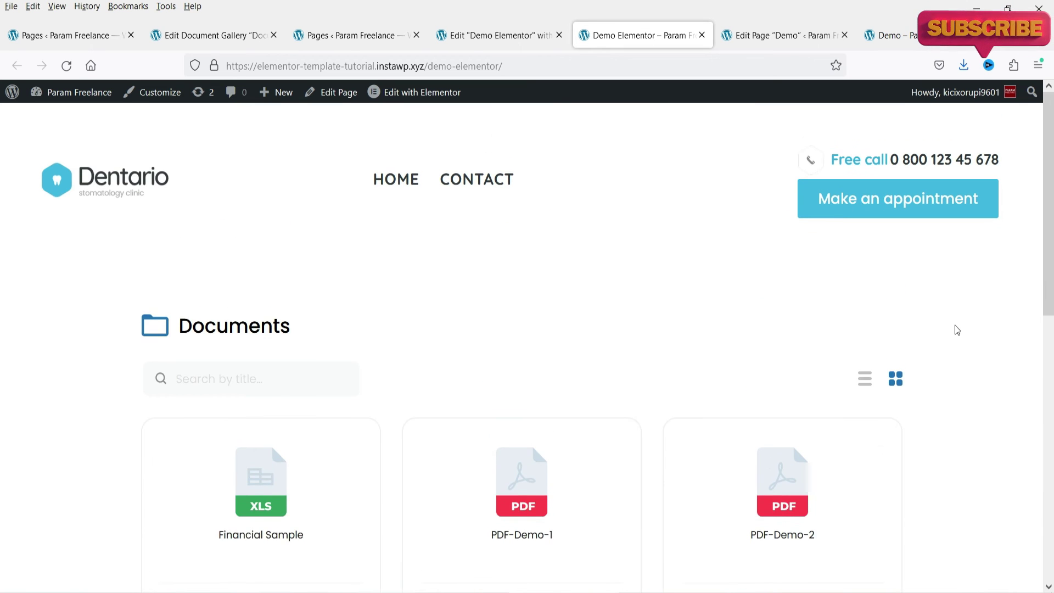
Step: Set Document Gallery 1's Column slider to 4 and update the gallery
{"action": "scroll", "coordinate": [792, 327], "scroll_direction": "down", "scroll_amount": 4}
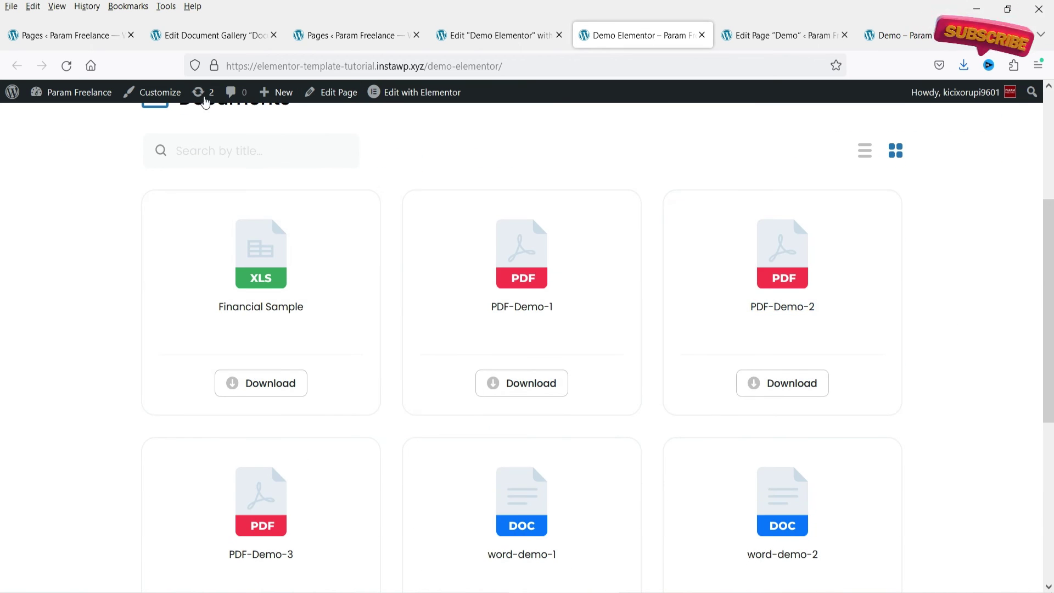
{"action": "left_click", "coordinate": [203, 35]}
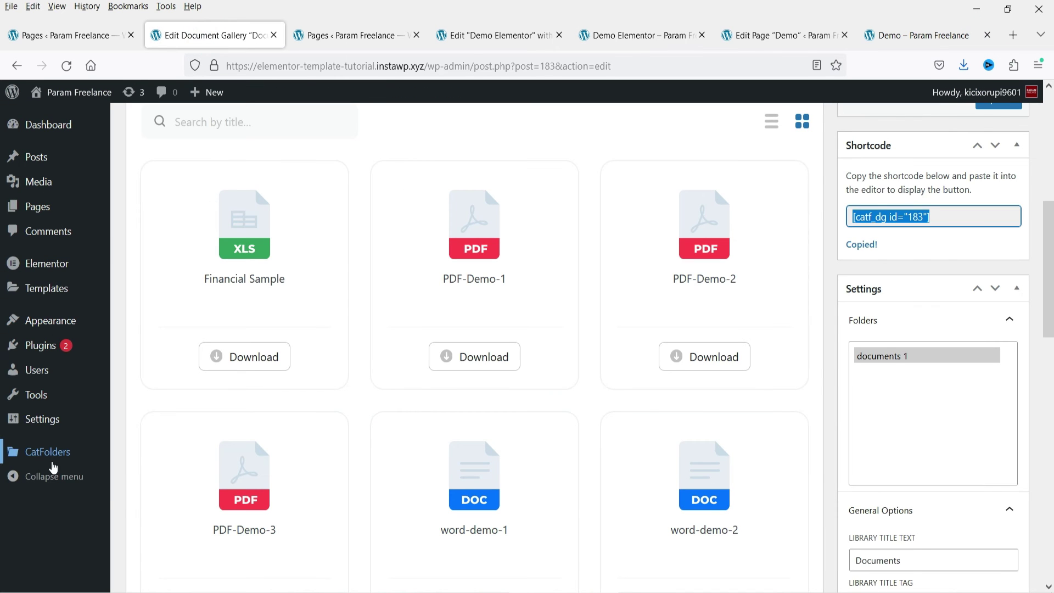
{"action": "scroll", "coordinate": [969, 347], "scroll_direction": "down", "scroll_amount": 10}
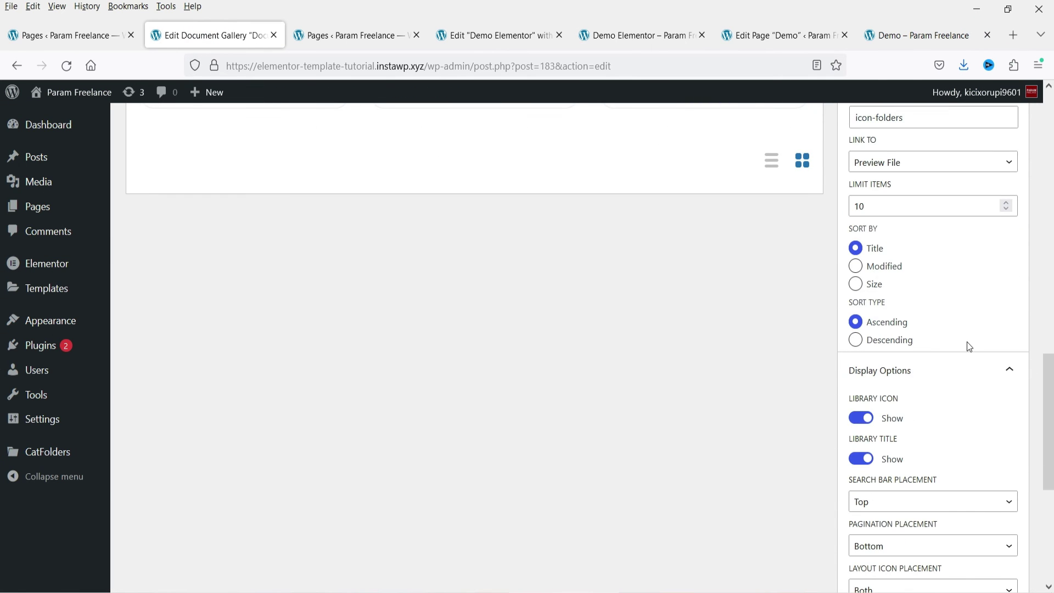
{"action": "scroll", "coordinate": [911, 328], "scroll_direction": "down", "scroll_amount": 6}
{"action": "left_click", "coordinate": [932, 394]}
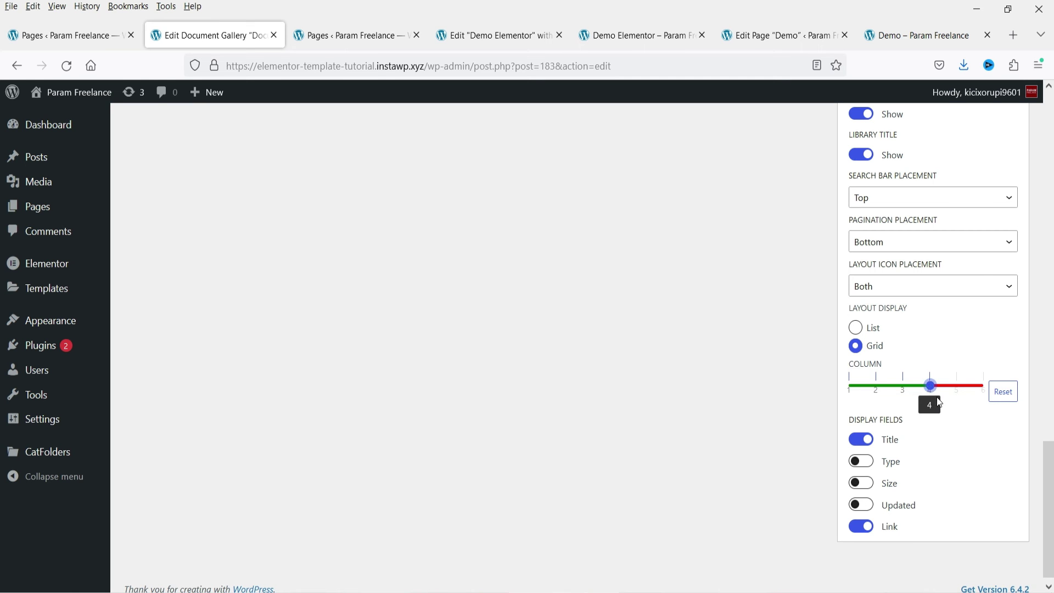
{"action": "left_click", "coordinate": [1048, 344]}
{"action": "scroll", "coordinate": [1048, 344], "scroll_direction": "up", "scroll_amount": 7}
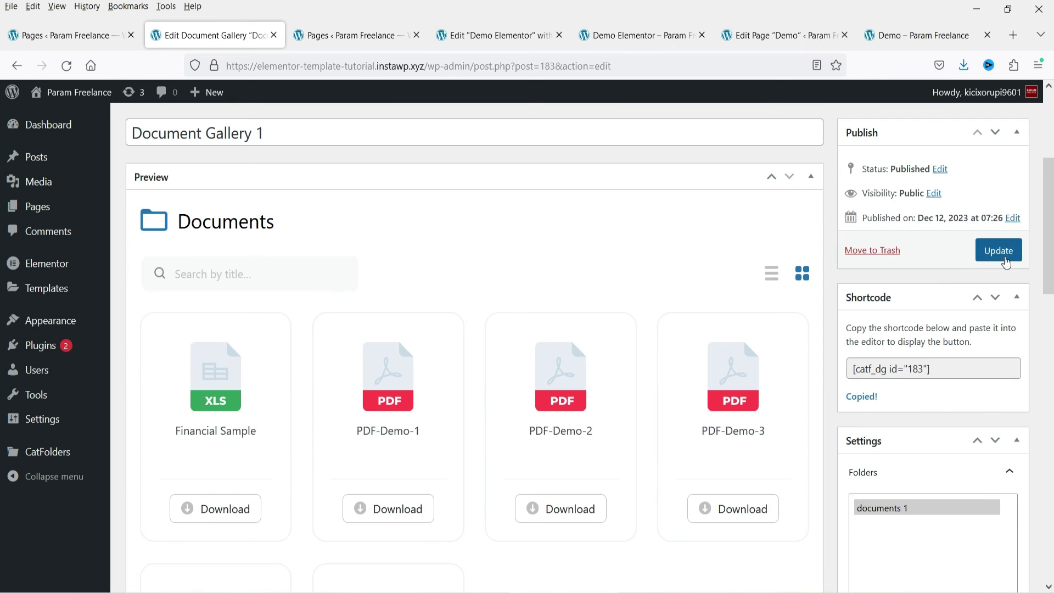
{"action": "left_click", "coordinate": [998, 251]}
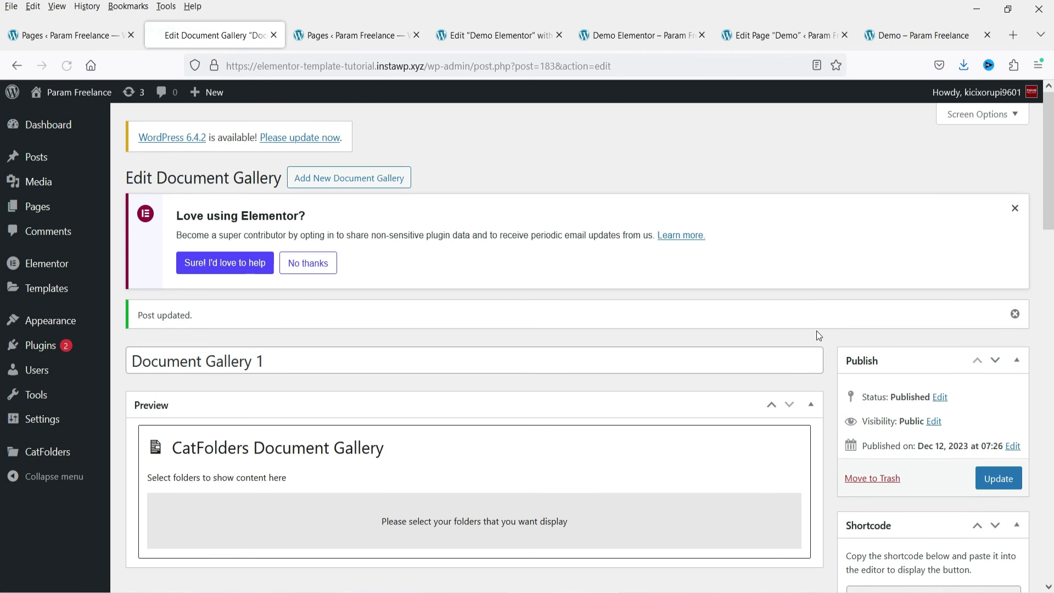
Step: Reload the live Demo Elementor page to see the four-column gallery
{"action": "left_click", "coordinate": [624, 36]}
{"action": "left_click", "coordinate": [66, 66]}
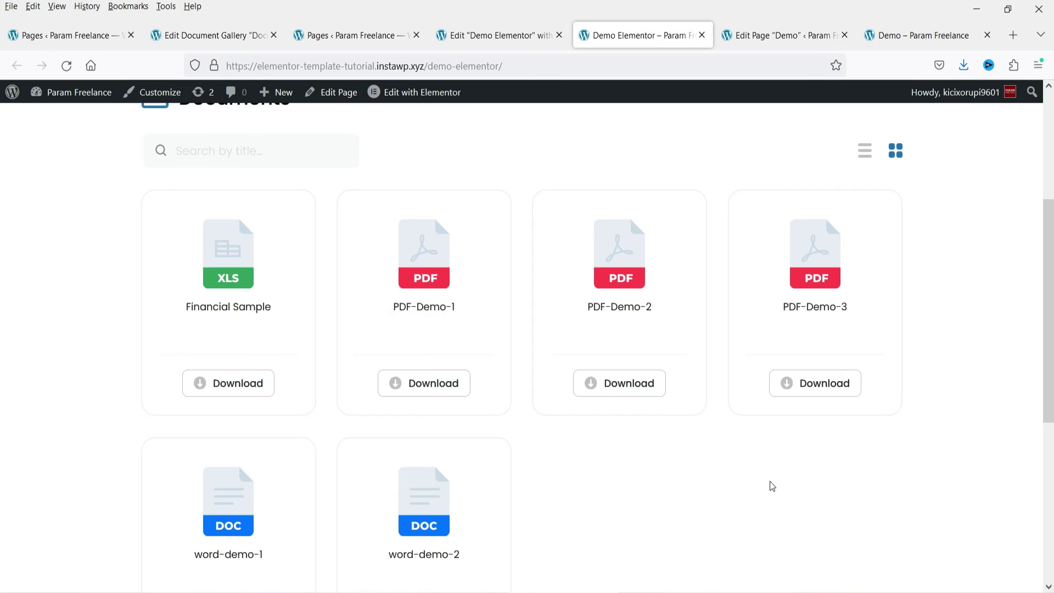
{"action": "scroll", "coordinate": [948, 303], "scroll_direction": "down", "scroll_amount": 4}
{"action": "scroll", "coordinate": [866, 339], "scroll_direction": "up", "scroll_amount": 4}
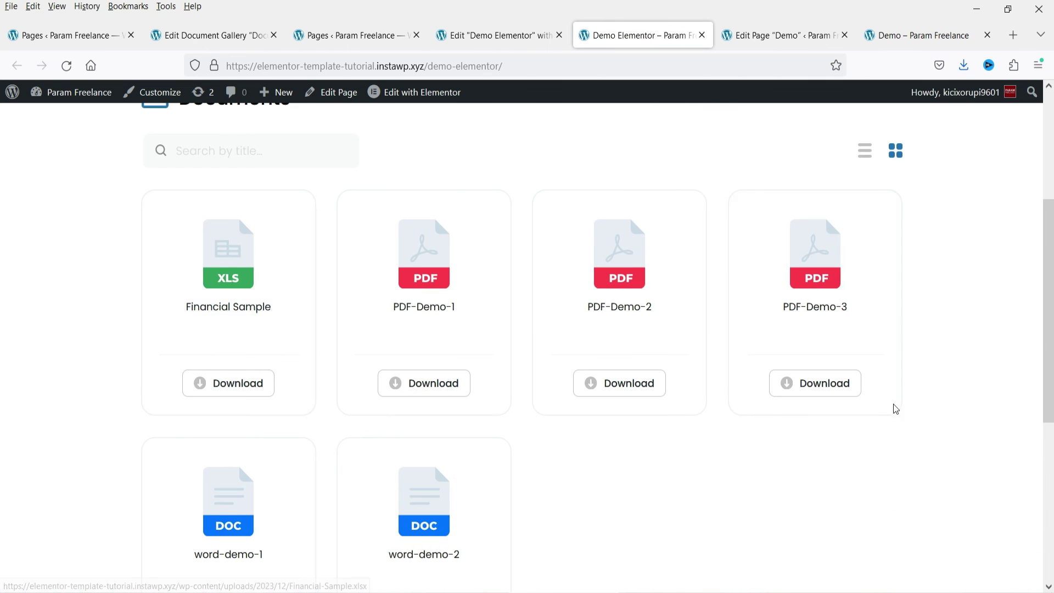
Step: Review the four-column preview in the Document Gallery 1 editor
{"action": "left_click", "coordinate": [235, 35]}
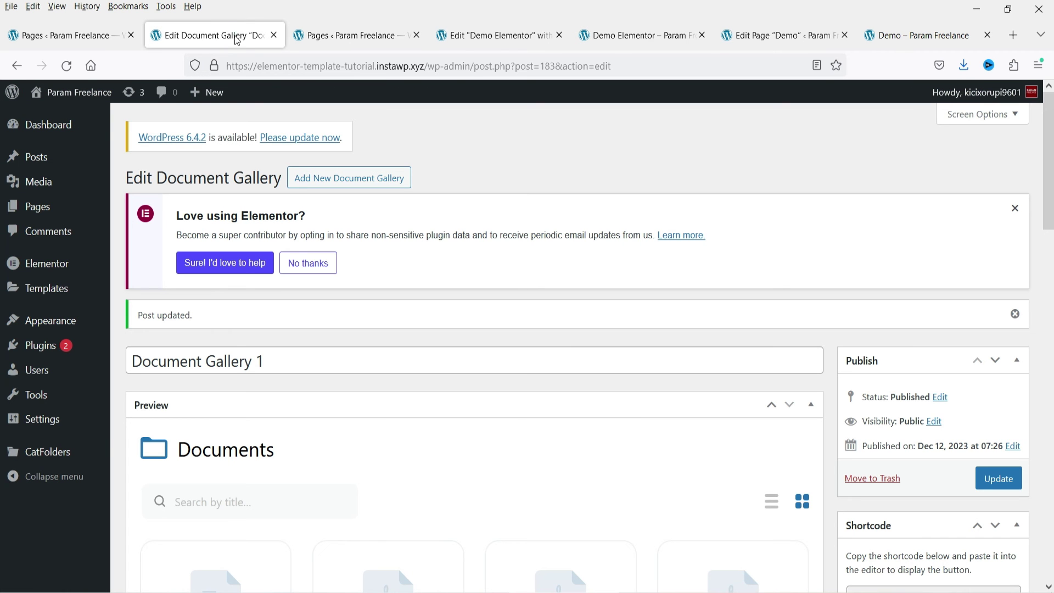
{"action": "scroll", "coordinate": [334, 344], "scroll_direction": "down", "scroll_amount": 15}
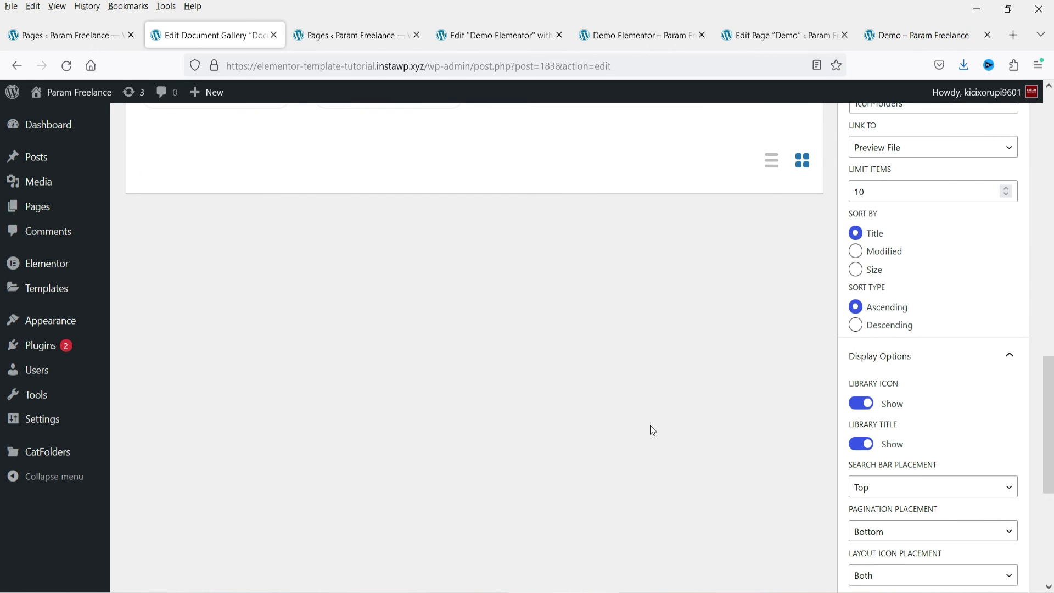
{"action": "scroll", "coordinate": [712, 511], "scroll_direction": "up", "scroll_amount": 8}
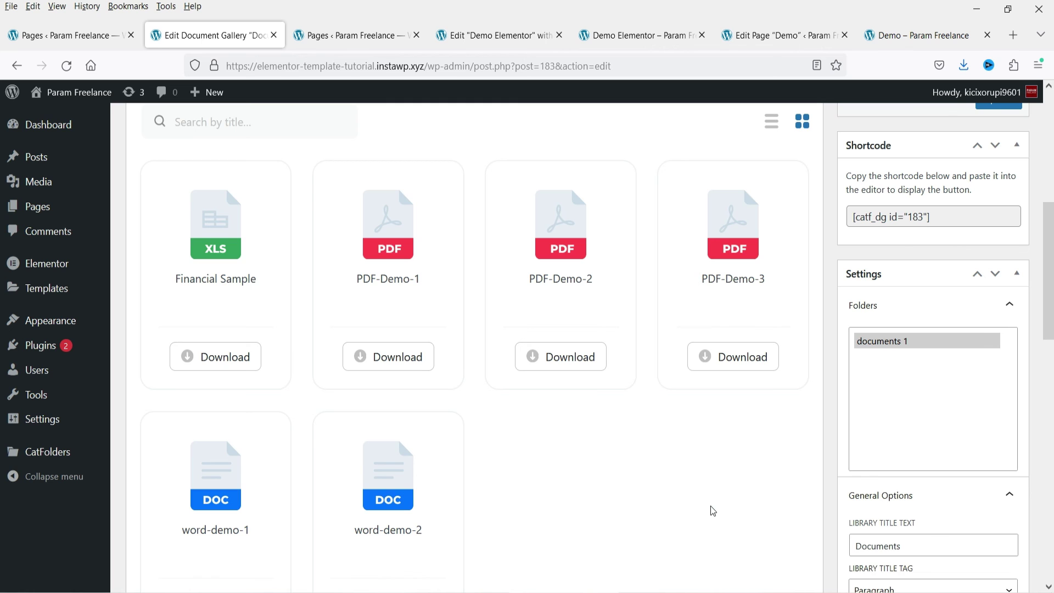
Step: Visit the Demo page editor, close the catfolder block search, and return to the gallery editor
{"action": "key", "text": "ctrl+Tab"}
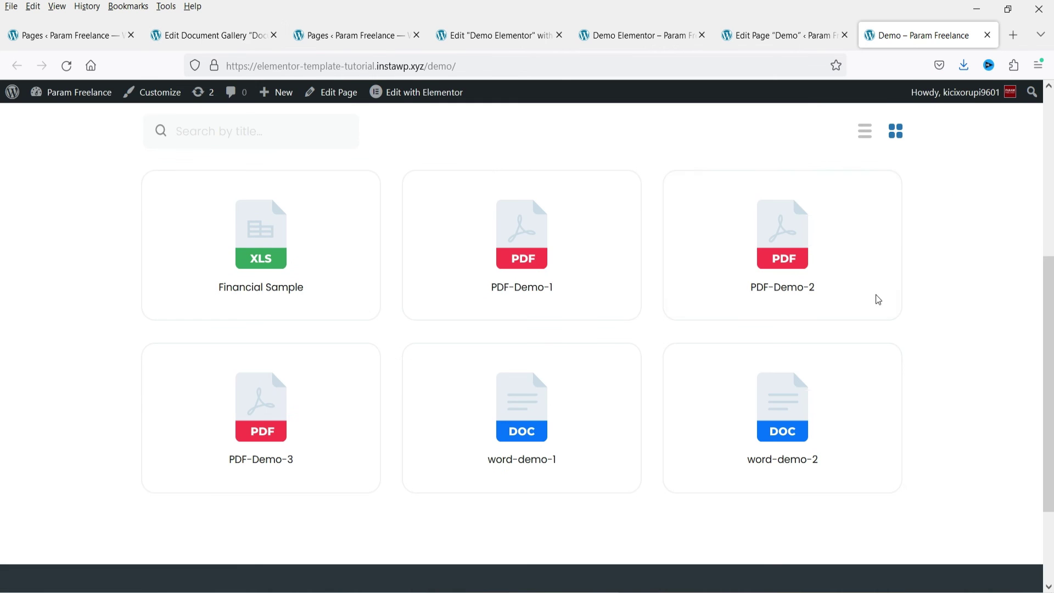
{"action": "left_click", "coordinate": [783, 36]}
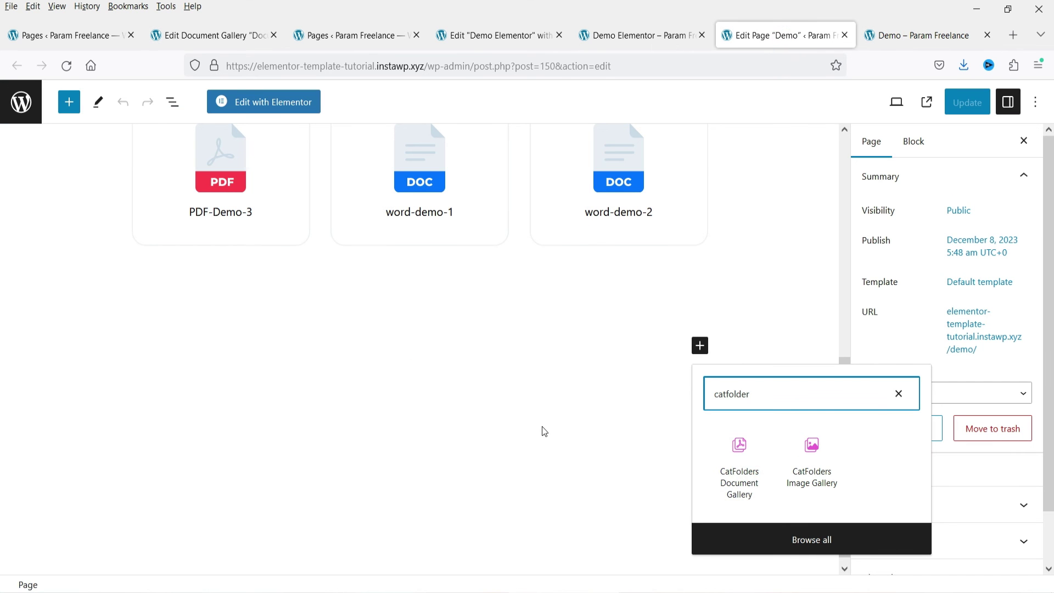
{"action": "left_click", "coordinate": [493, 430]}
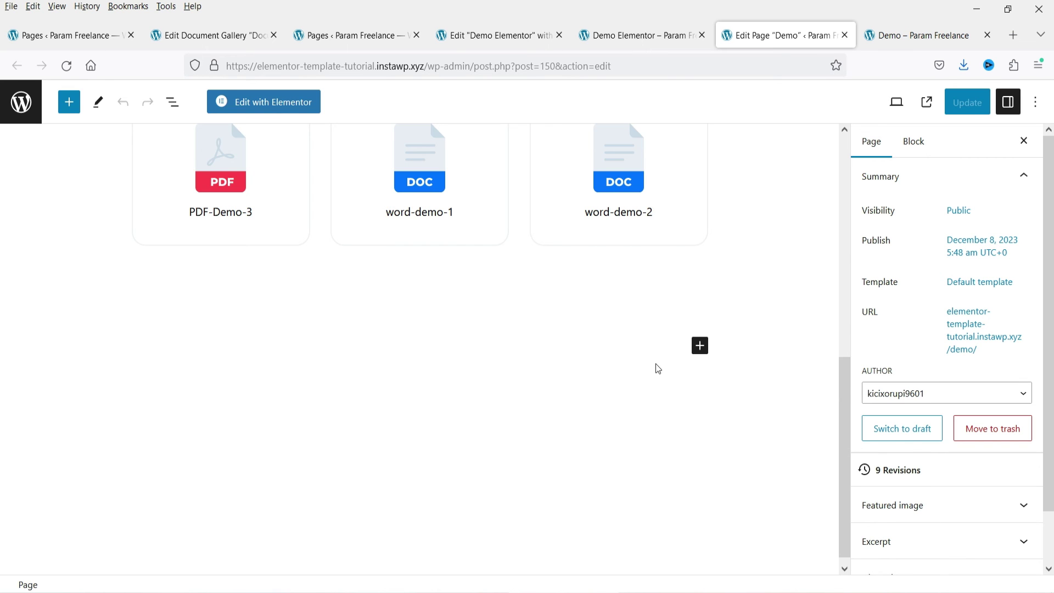
{"action": "key", "text": "ctrl+2"}
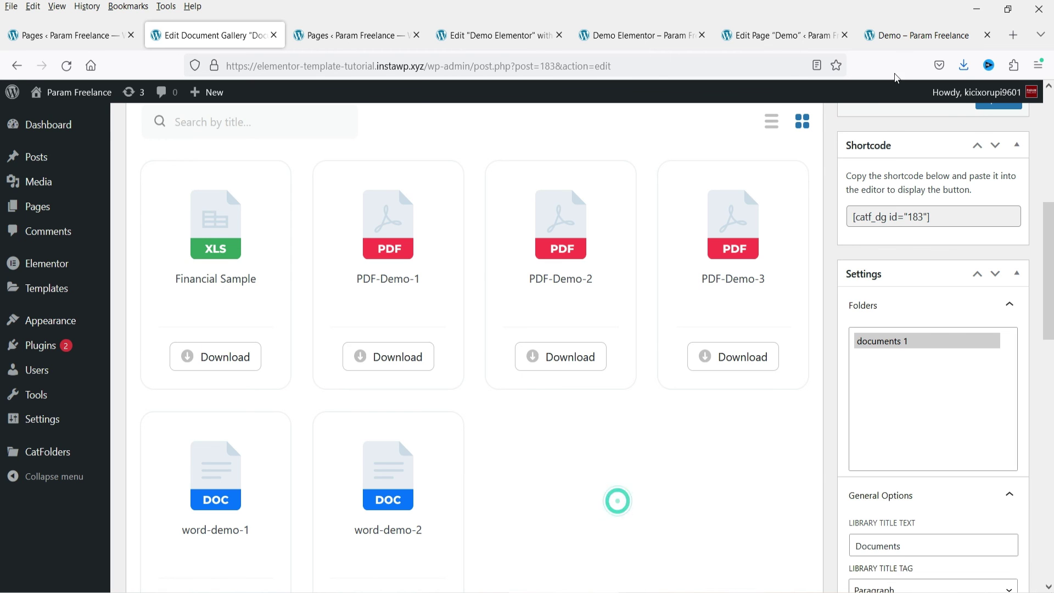
{"action": "left_click", "coordinate": [912, 36]}
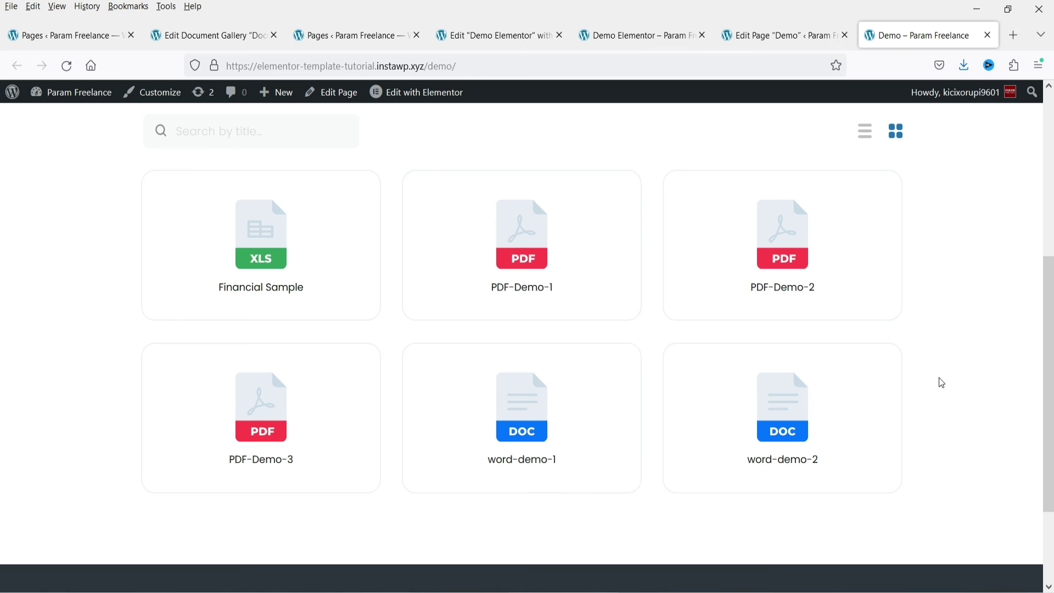
{"action": "left_click", "coordinate": [222, 37]}
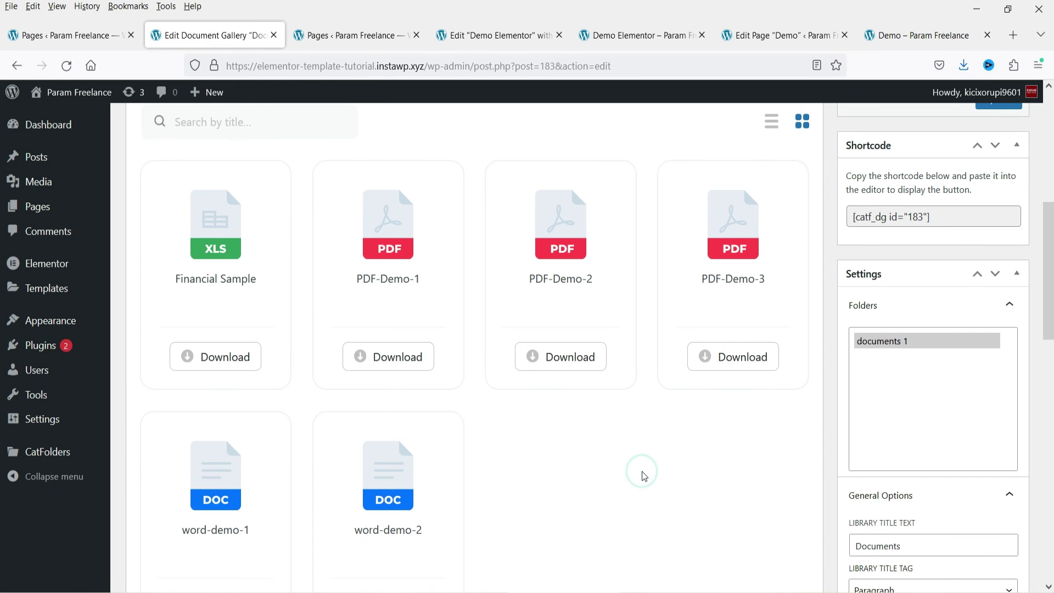